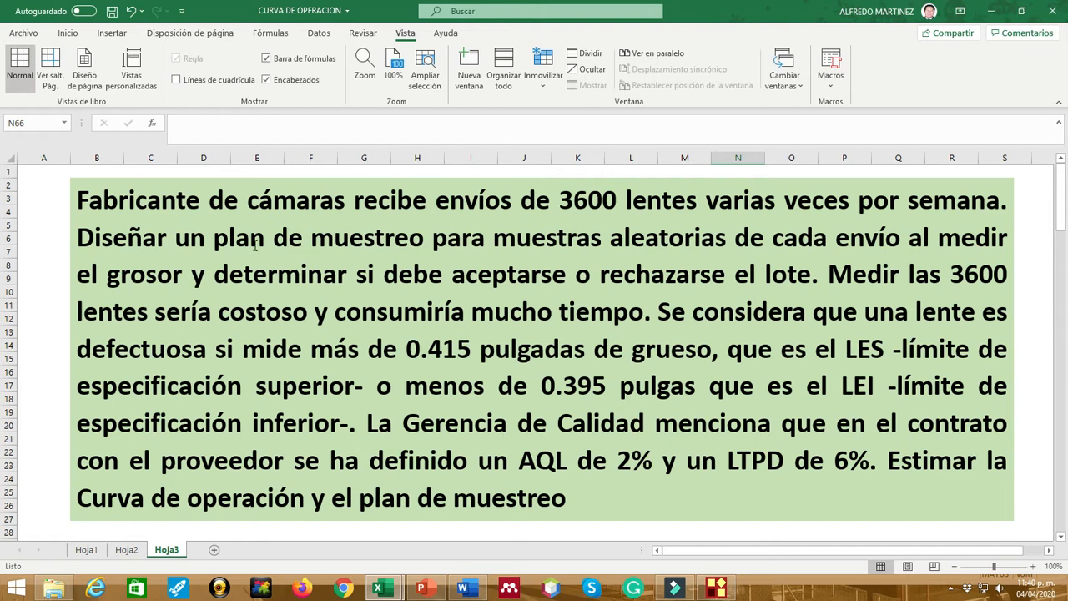
# Read through the lens sampling problem statement and the sample thickness table on sheet Hoja3
pyautogui.click(53, 242)
pyautogui.scroll(-1, 53, 242)
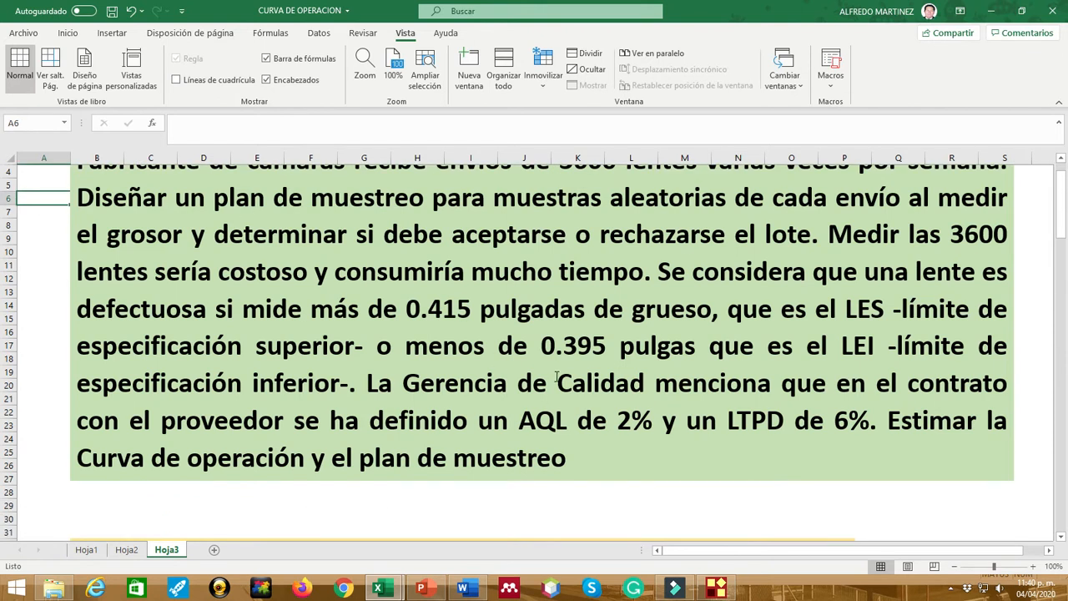
pyautogui.click(549, 494)
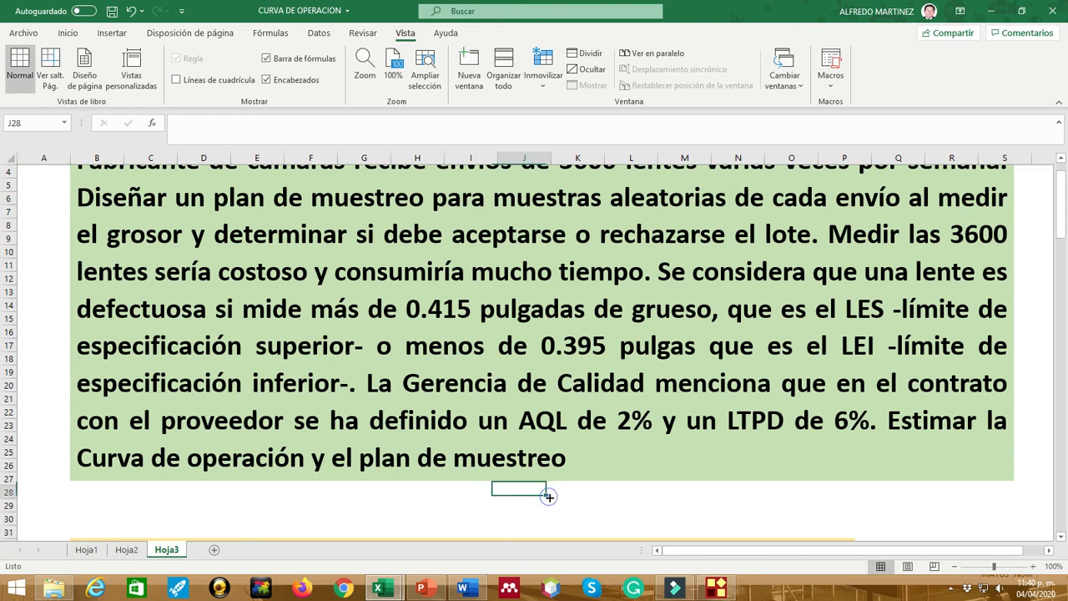
pyautogui.scroll(1, 549, 492)
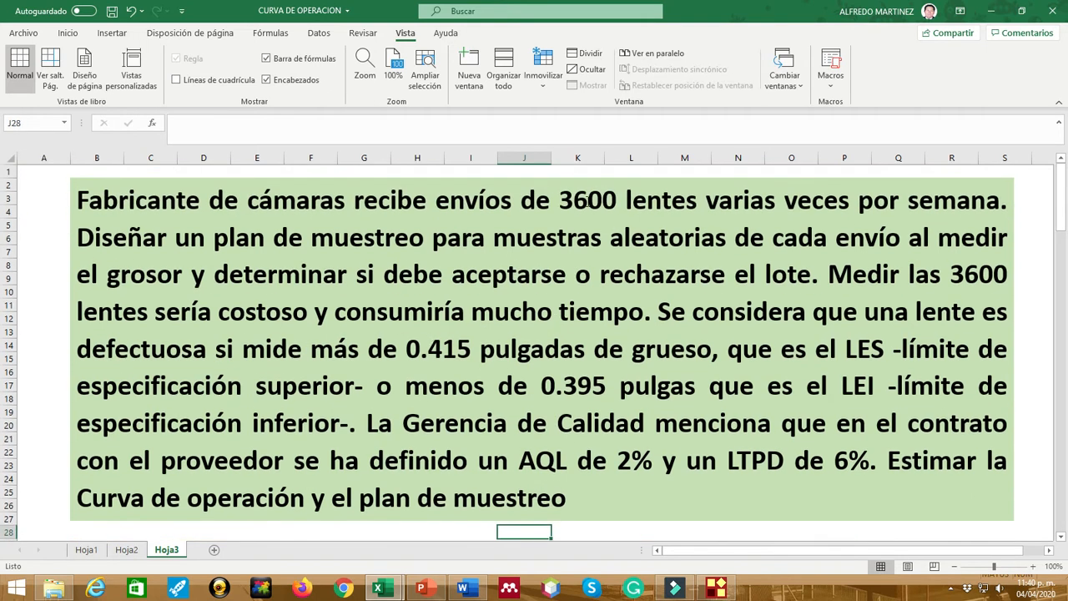
pyautogui.click(560, 199)
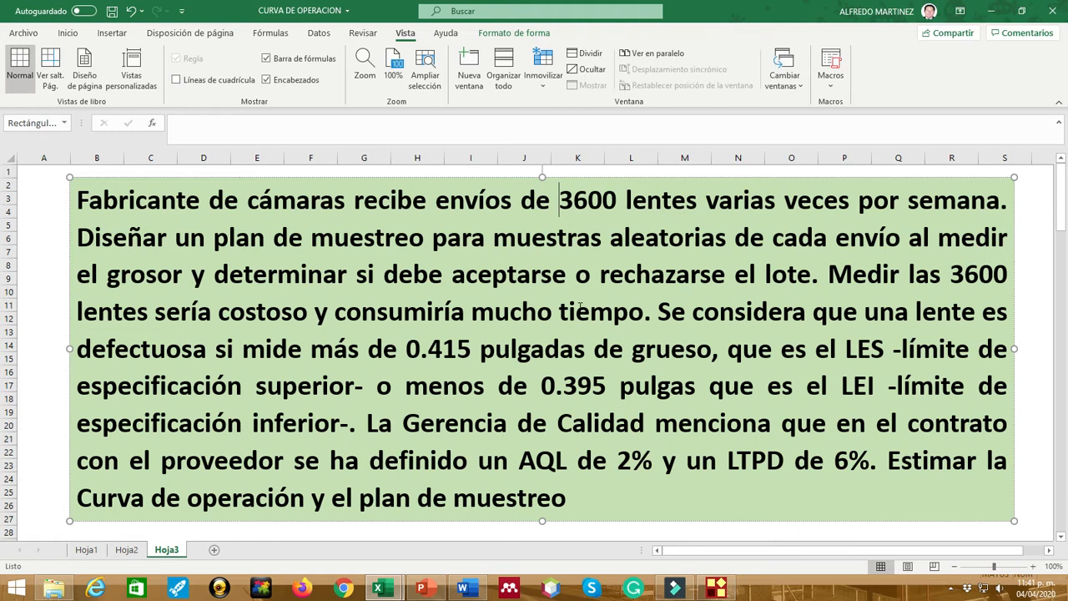
pyautogui.scroll(-2, 585, 305)
pyautogui.scroll(-5, 582, 306)
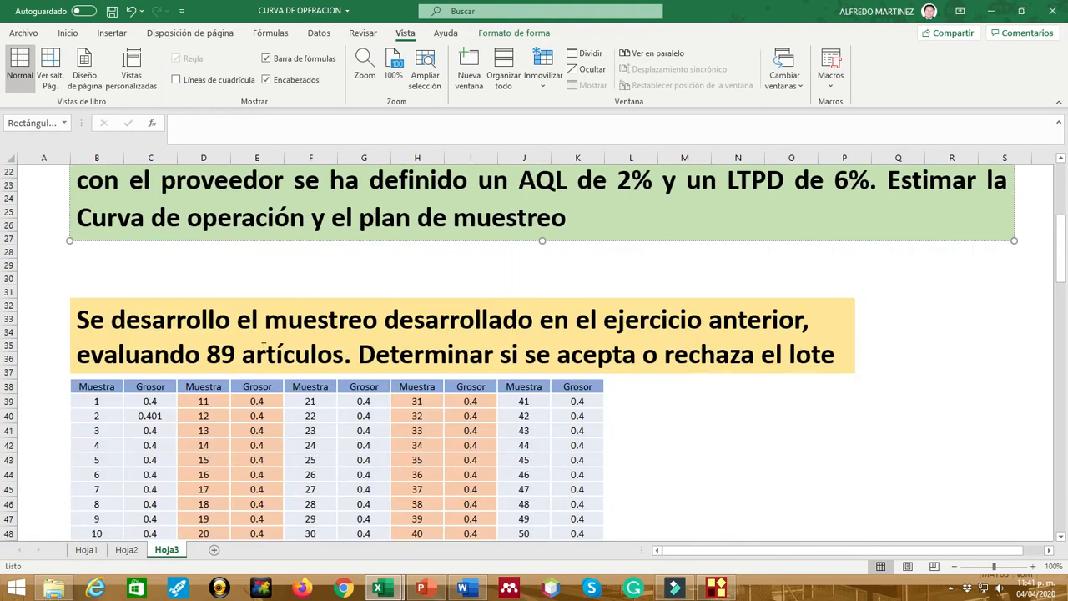
pyautogui.scroll(-5, 290, 422)
pyautogui.scroll(12, 292, 417)
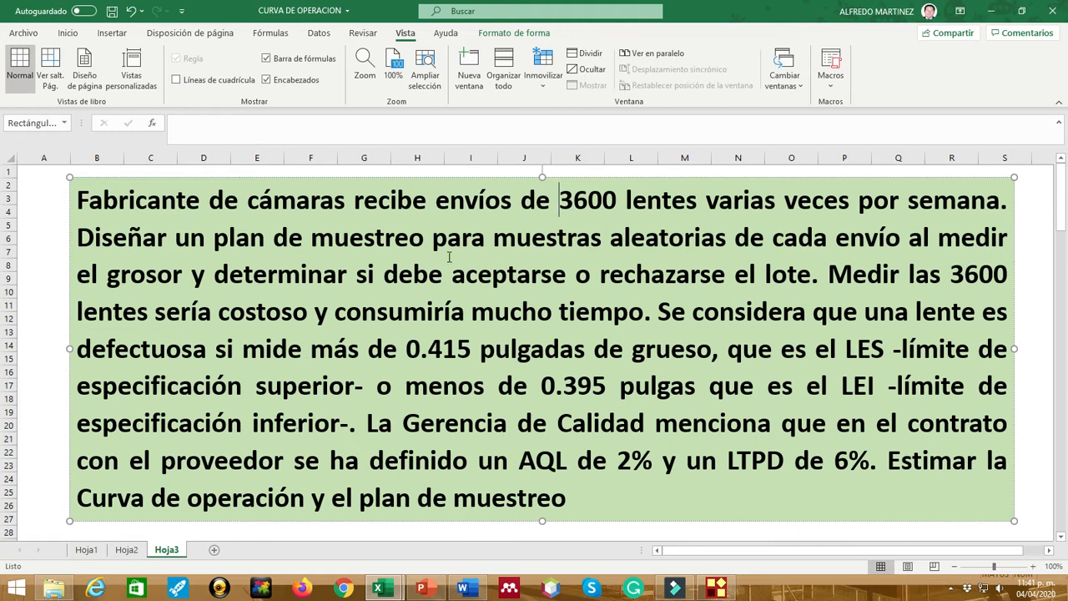
# Highlight the key data in the problem text: the lot size, the upper and lower specification limits and the AQL
pyautogui.click(568, 204)
pyautogui.click(565, 202)
pyautogui.moveTo(559, 203); pyautogui.dragTo(662, 203)
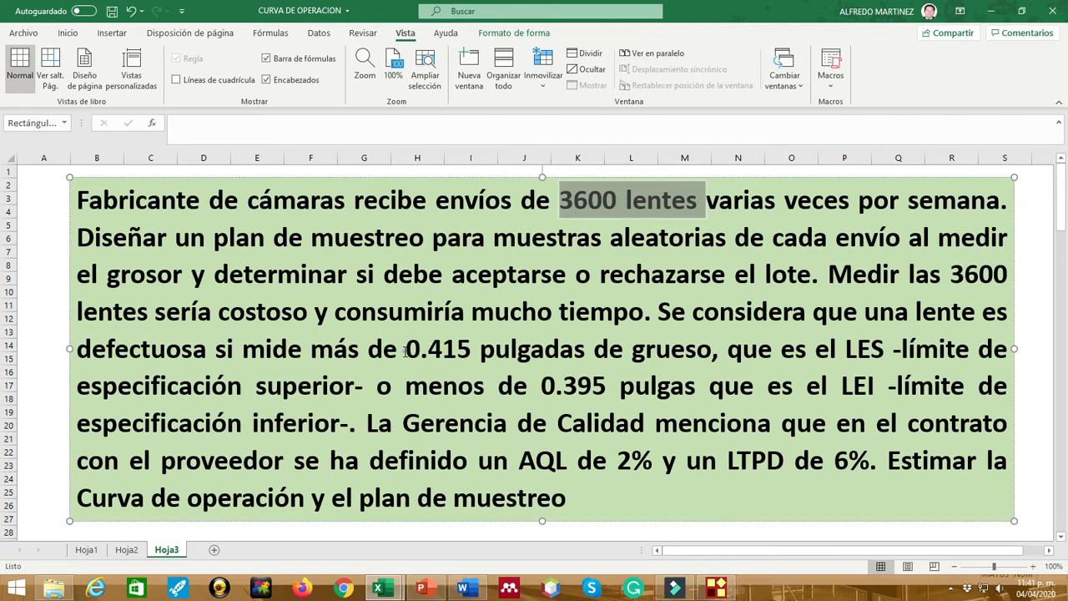
pyautogui.moveTo(407, 350); pyautogui.dragTo(470, 350)
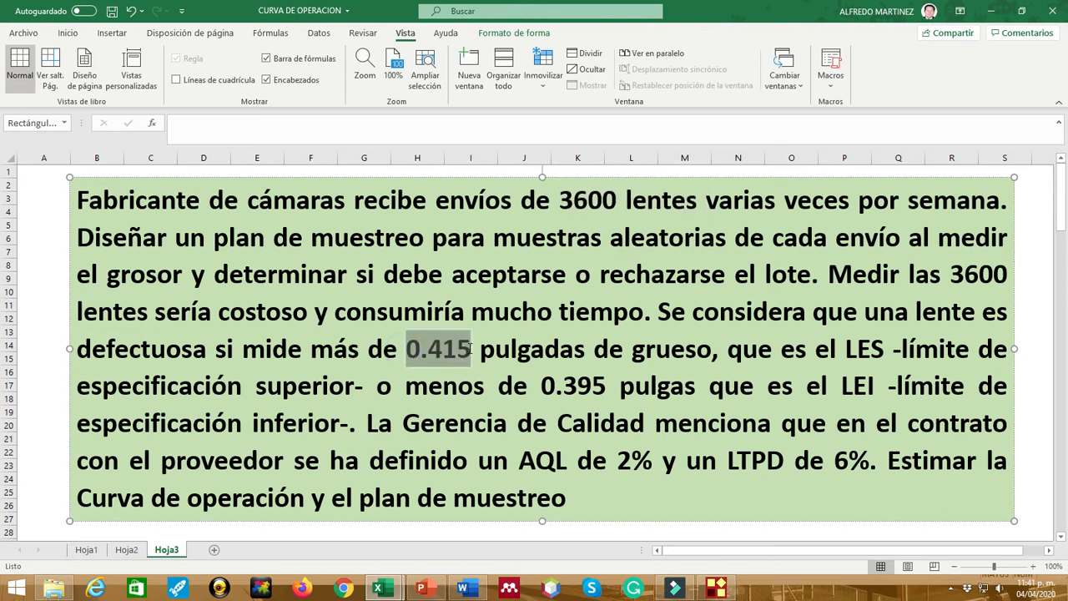
pyautogui.moveTo(555, 385); pyautogui.dragTo(611, 386)
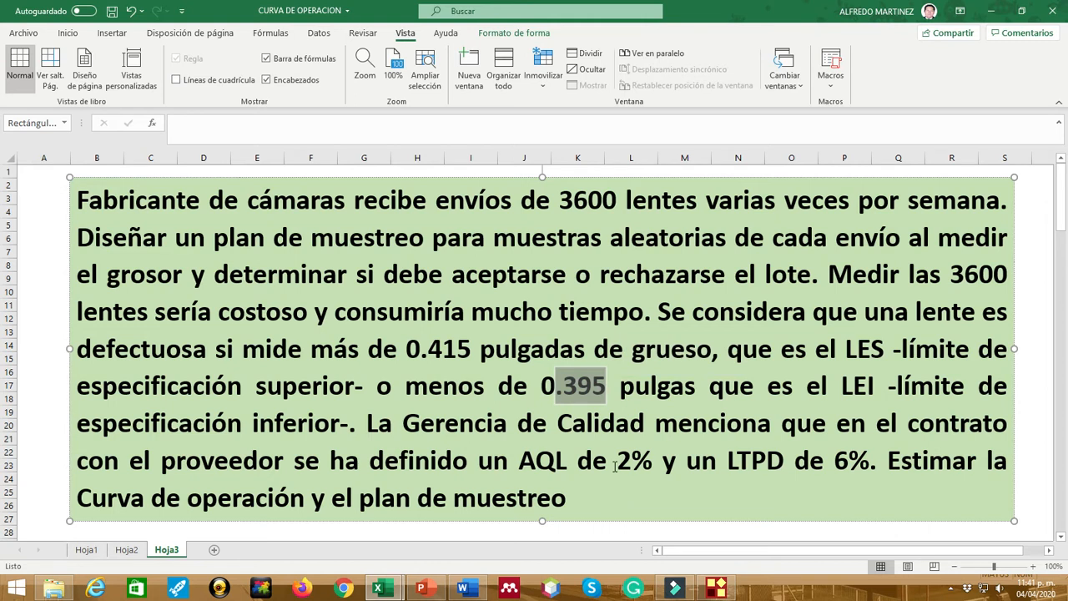
pyautogui.moveTo(618, 465); pyautogui.dragTo(656, 470)
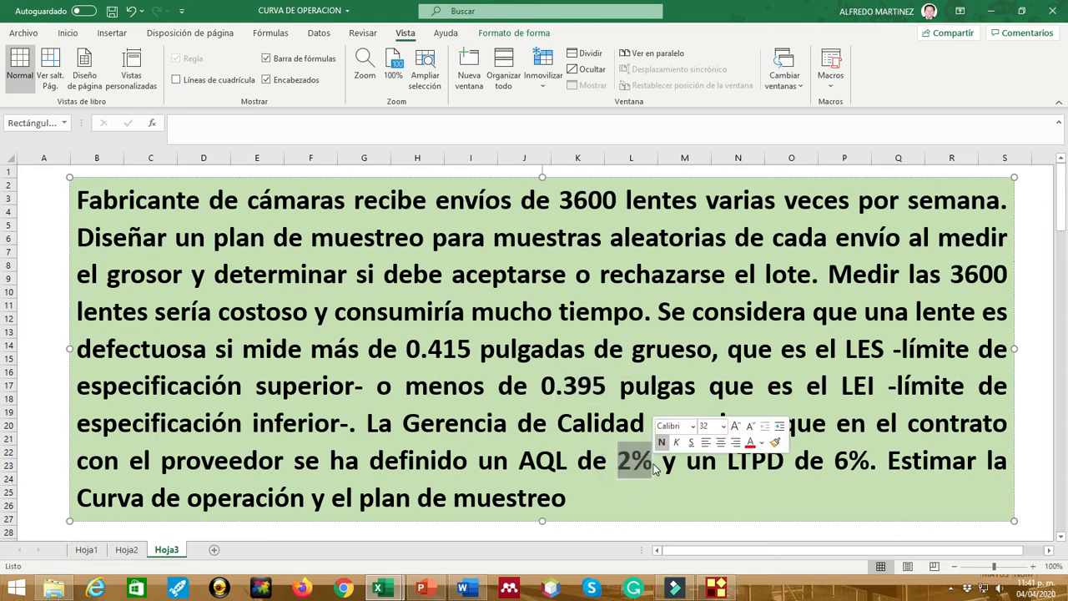
pyautogui.click(736, 482)
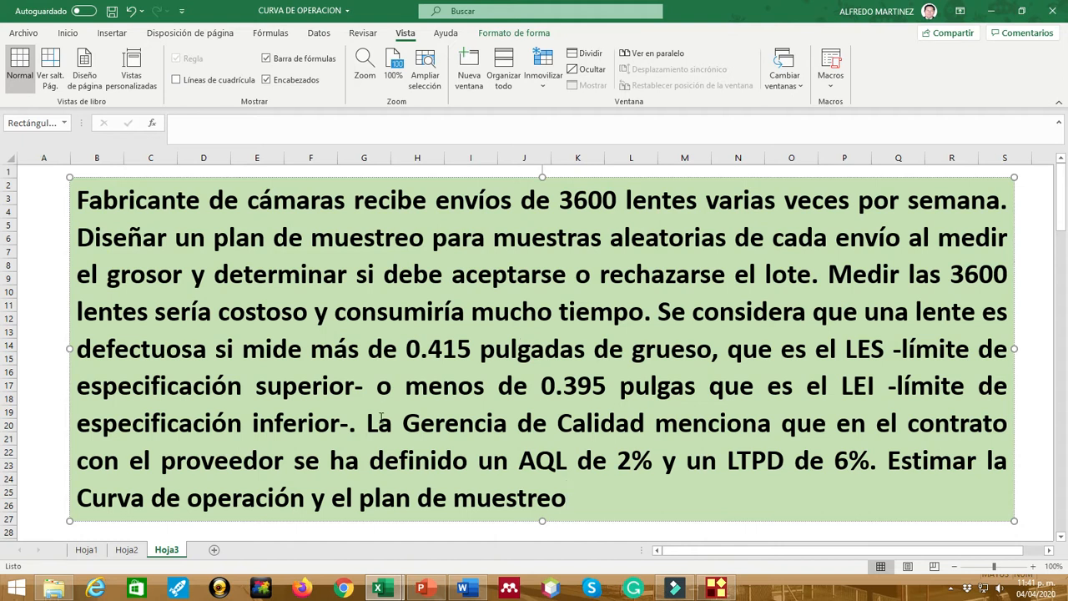
# Switch to STATGRAPHICS and open the acceptance sampling setup for variables
pyautogui.click(707, 588)
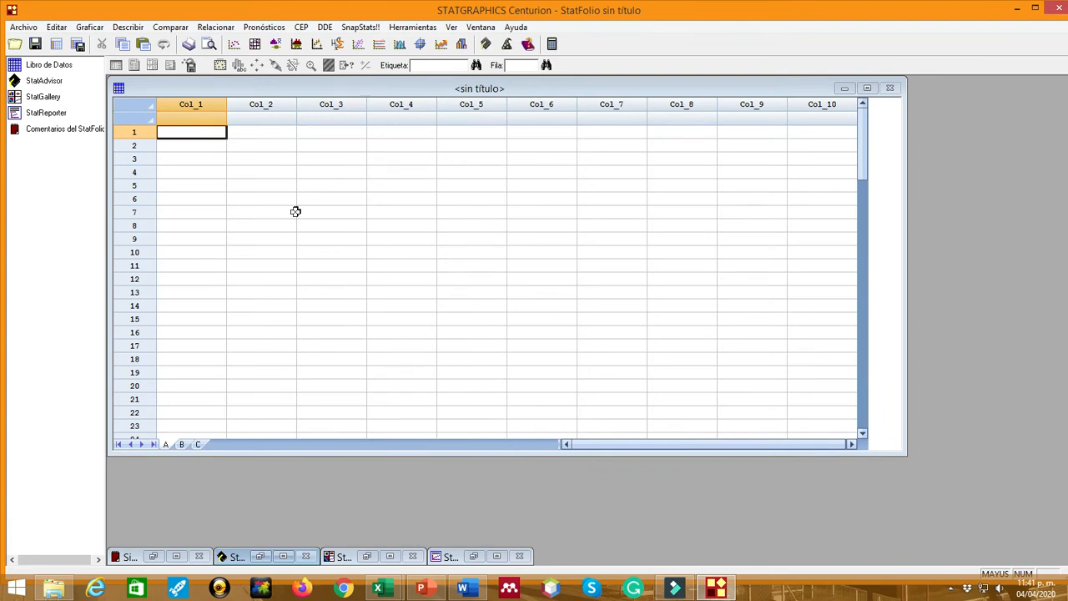
pyautogui.click(302, 27)
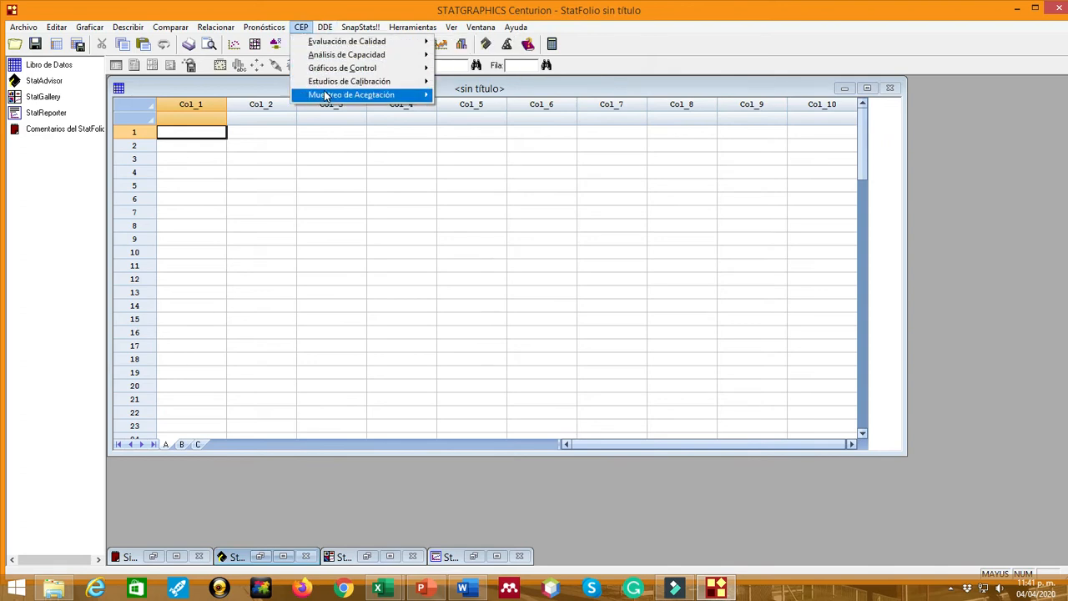
pyautogui.moveTo(326, 93)
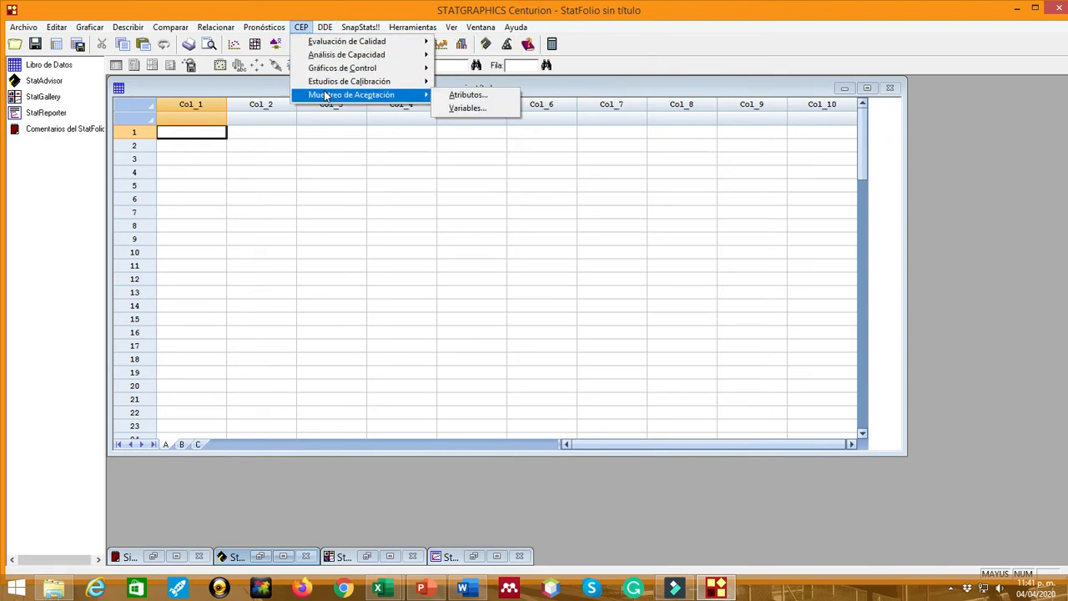
pyautogui.click(476, 110)
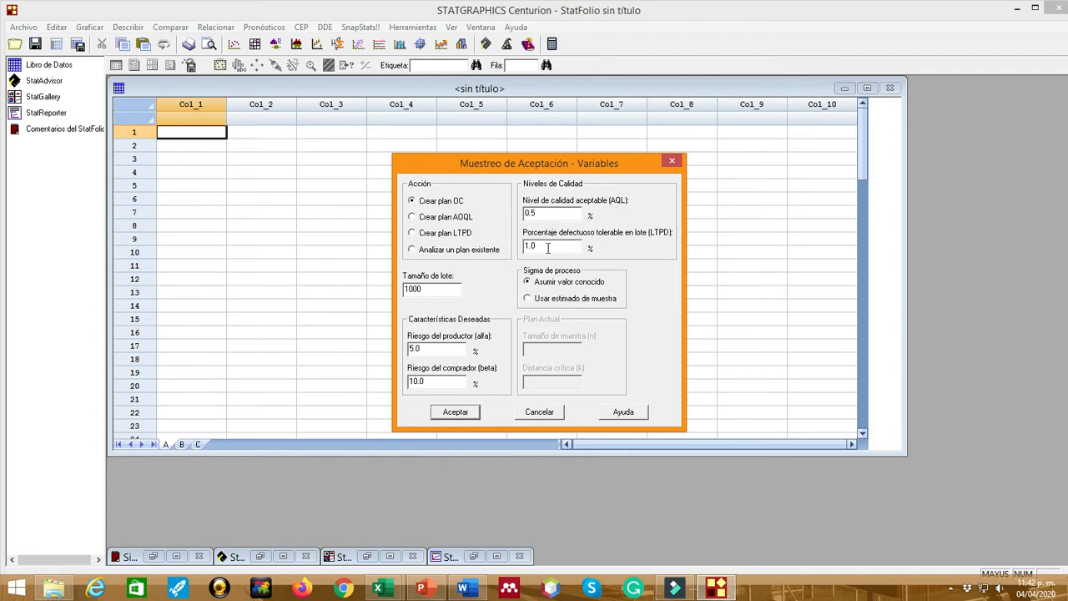
# Check the contract's AQL and LTPD percentages in the problem text of the CURVA DE OPERACION Excel workbook
pyautogui.click(550, 213)
pyautogui.moveTo(396, 591)
pyautogui.click(434, 520)
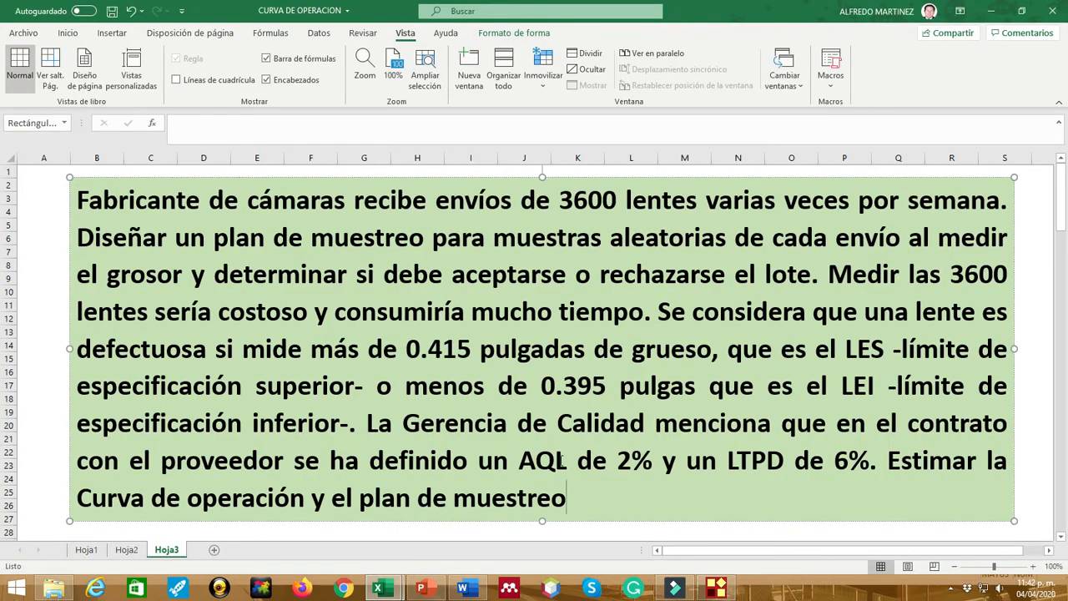
pyautogui.moveTo(518, 460); pyautogui.dragTo(662, 461)
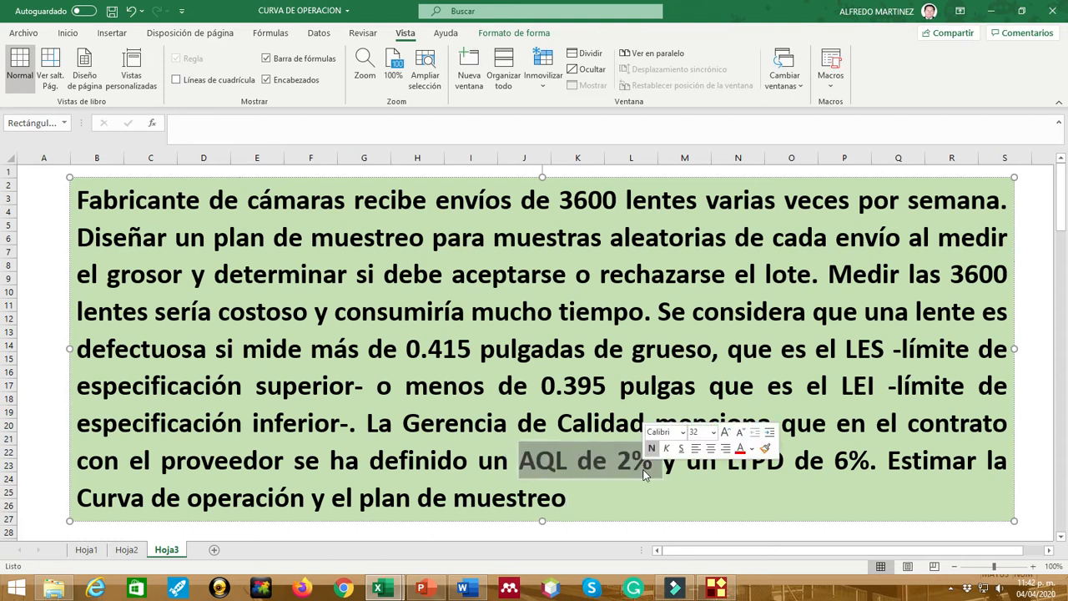
pyautogui.click(725, 499)
pyautogui.moveTo(728, 461); pyautogui.dragTo(885, 461)
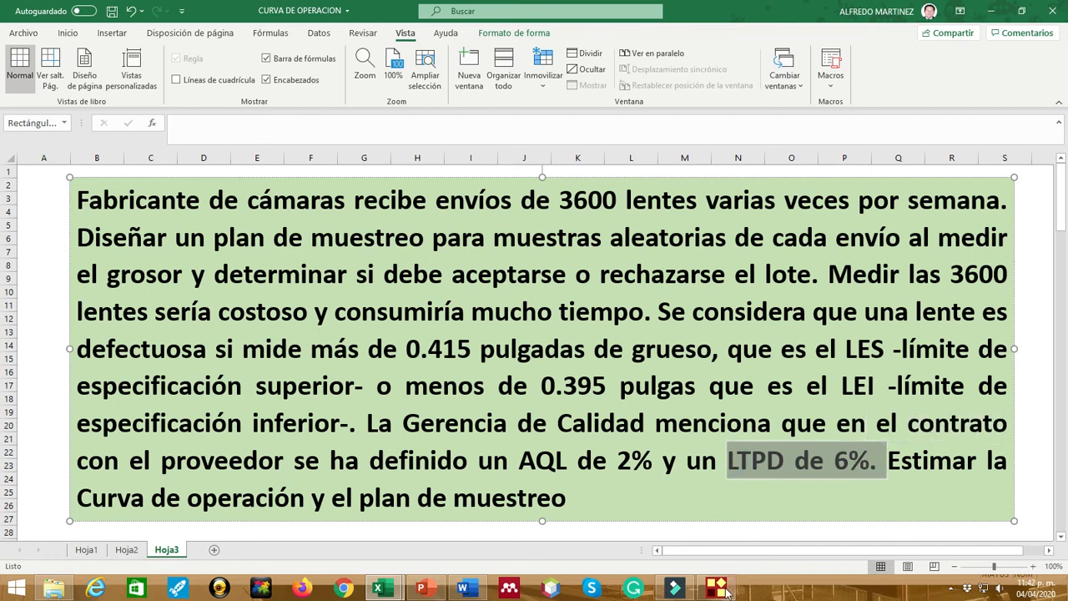
# Back in STATGRAPHICS, set the acceptable quality level (AQL) to 2% and the lot tolerance percent defective (LTPD) to 6%
pyautogui.click(720, 590)
pyautogui.click(551, 214)
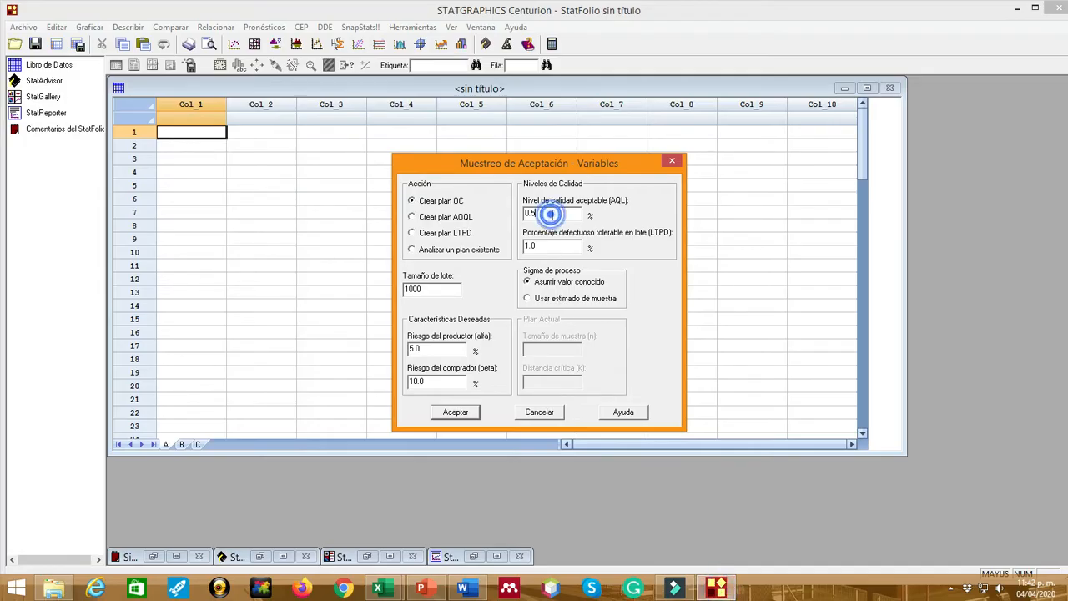
pyautogui.press('BackSpace')
pyautogui.press('BackSpace')
pyautogui.press('BackSpace')
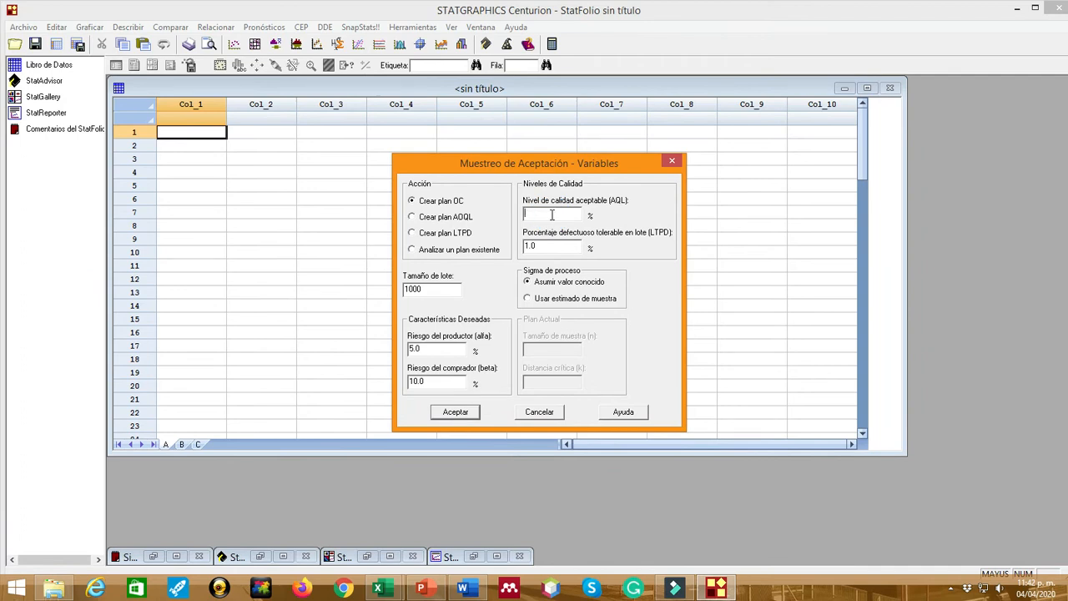
pyautogui.write('2')
pyautogui.click(547, 245)
pyautogui.press('BackSpace')
pyautogui.press('BackSpace')
pyautogui.press('BackSpace')
pyautogui.write('6')
# Look up the shipment size in the Excel problem text and set the STATGRAPHICS lot size to 3600
pyautogui.click(445, 286)
pyautogui.moveTo(388, 590)
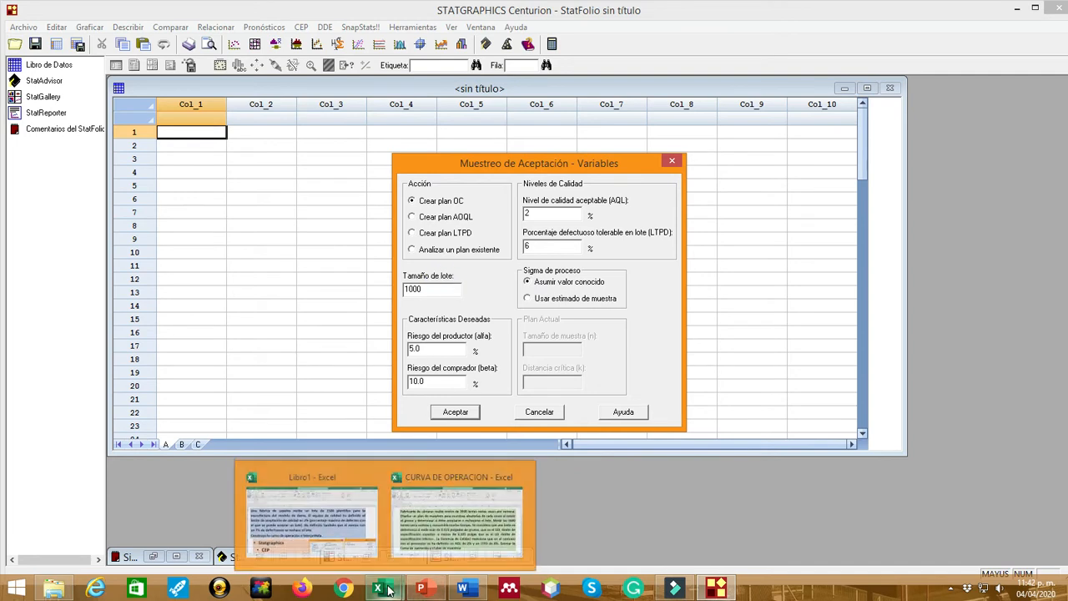
pyautogui.click(442, 542)
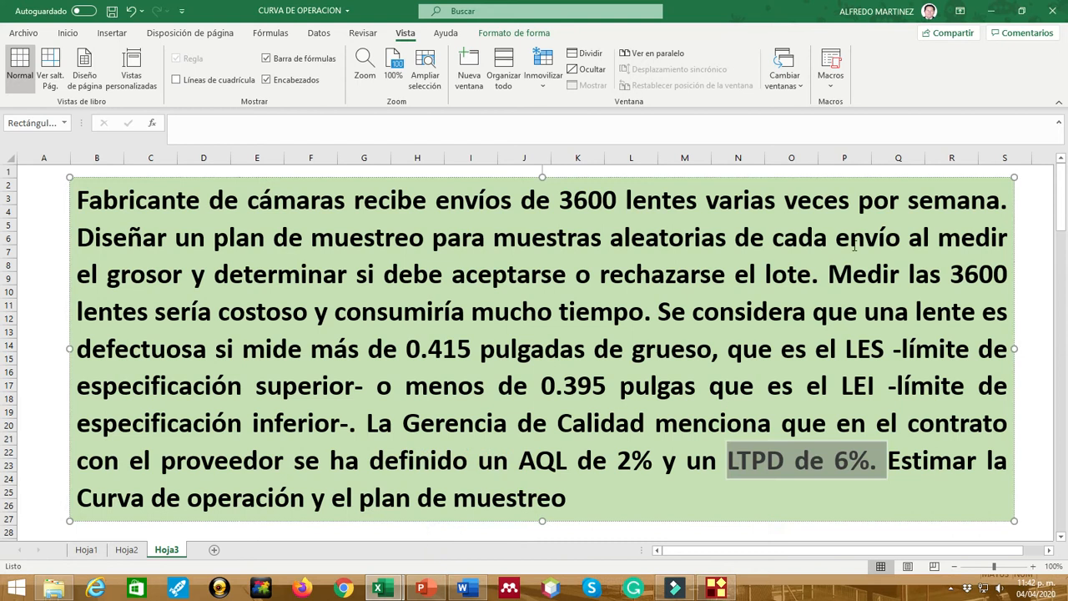
pyautogui.moveTo(558, 200); pyautogui.dragTo(718, 203)
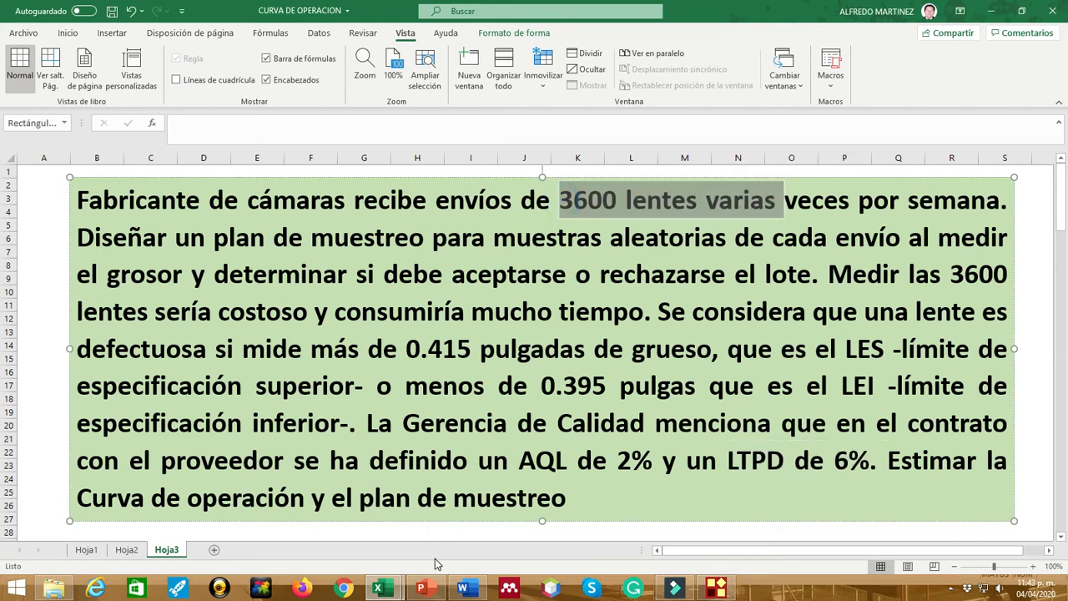
pyautogui.click(728, 589)
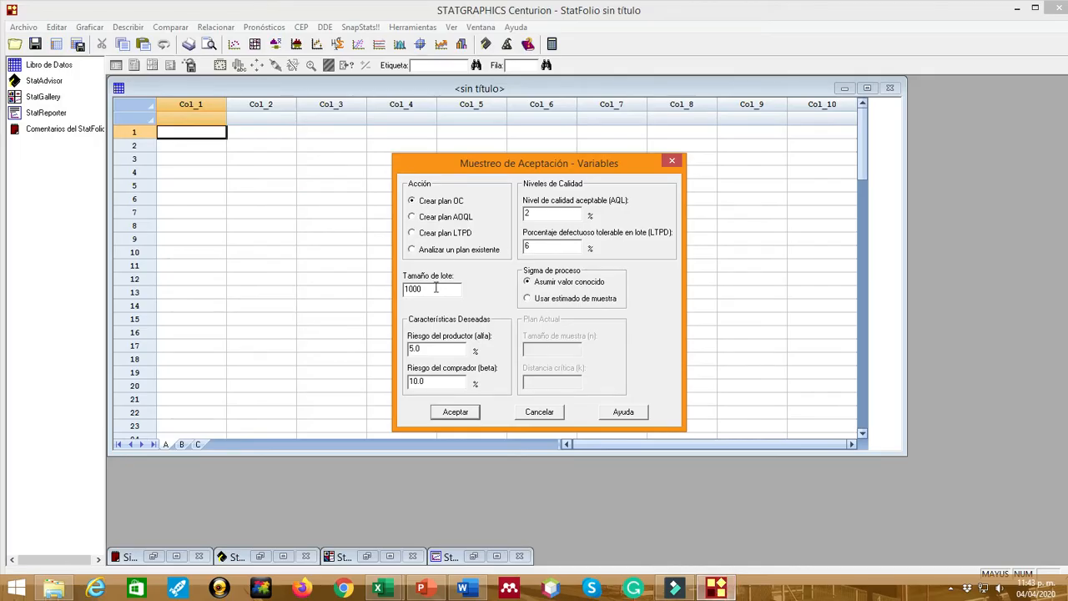
pyautogui.press('BackSpace')
pyautogui.press('BackSpace')
pyautogui.press('BackSpace')
pyautogui.press('BackSpace')
pyautogui.write('36')
# Use the sample estimate for the process sigma and generate the OC plan with the analysis summary and OC curve
pyautogui.click(444, 348)
pyautogui.press('Tab')
pyautogui.click(528, 298)
pyautogui.click(453, 414)
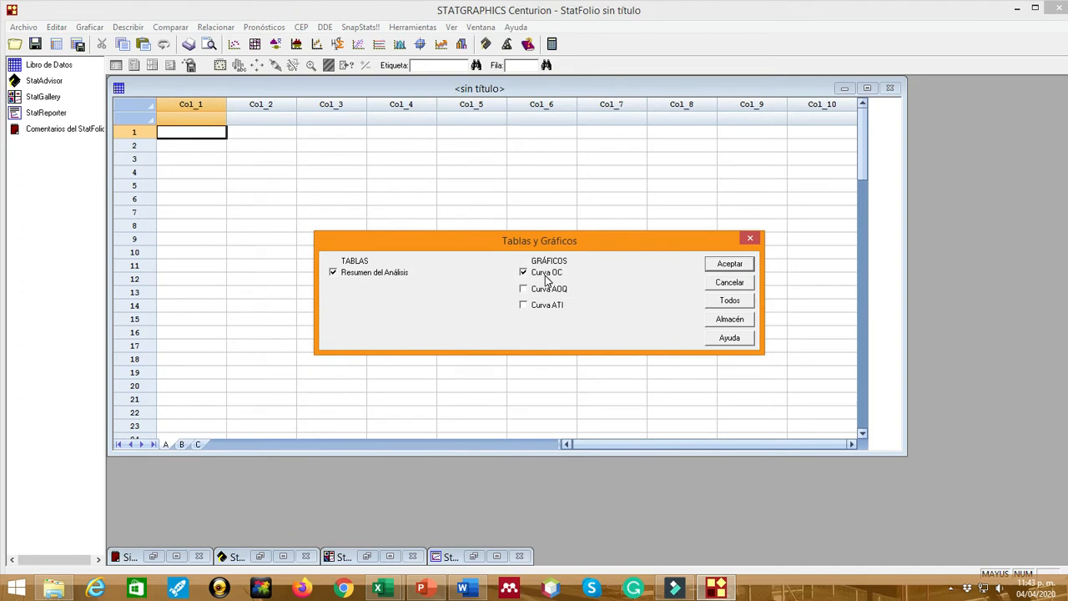
pyautogui.click(730, 265)
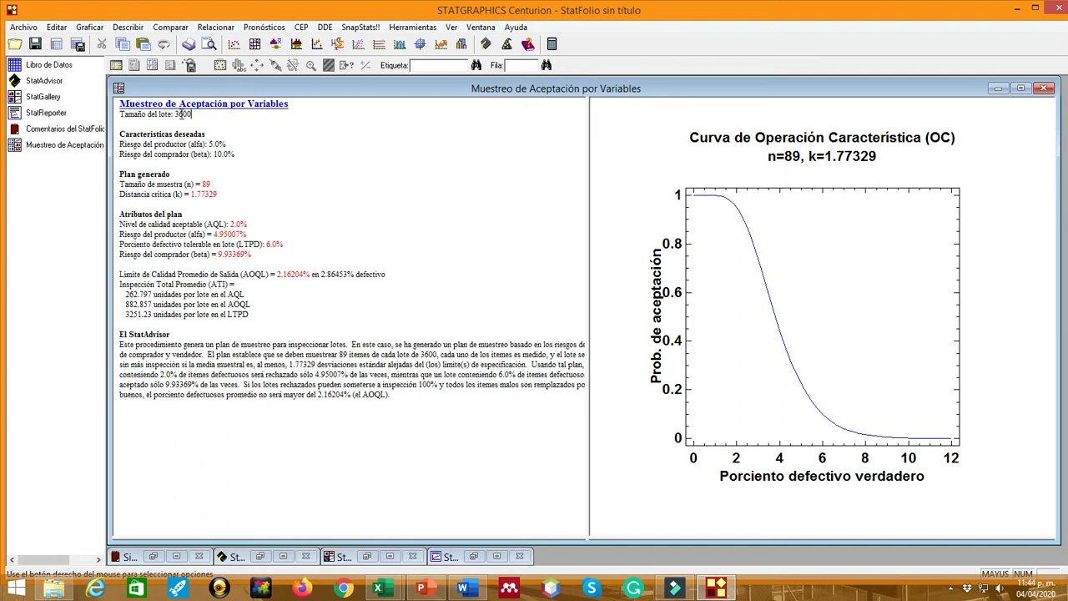
# Examine the lot size, sample size and critical distance in the STATGRAPHICS report, glancing at the StatAdvisor text in Word
pyautogui.click(178, 116)
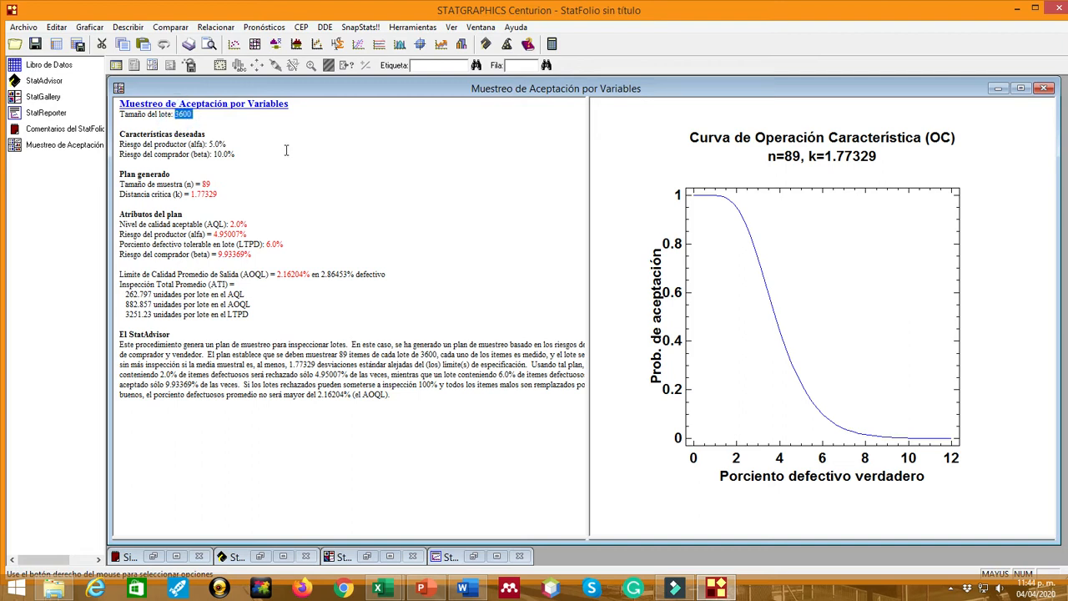
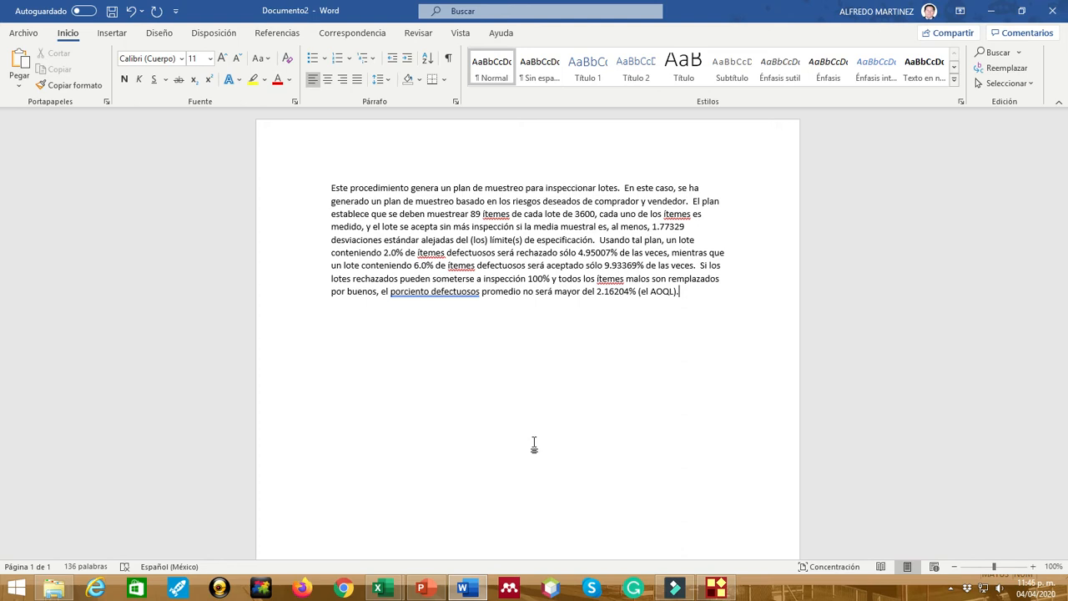
pyautogui.click(489, 381)
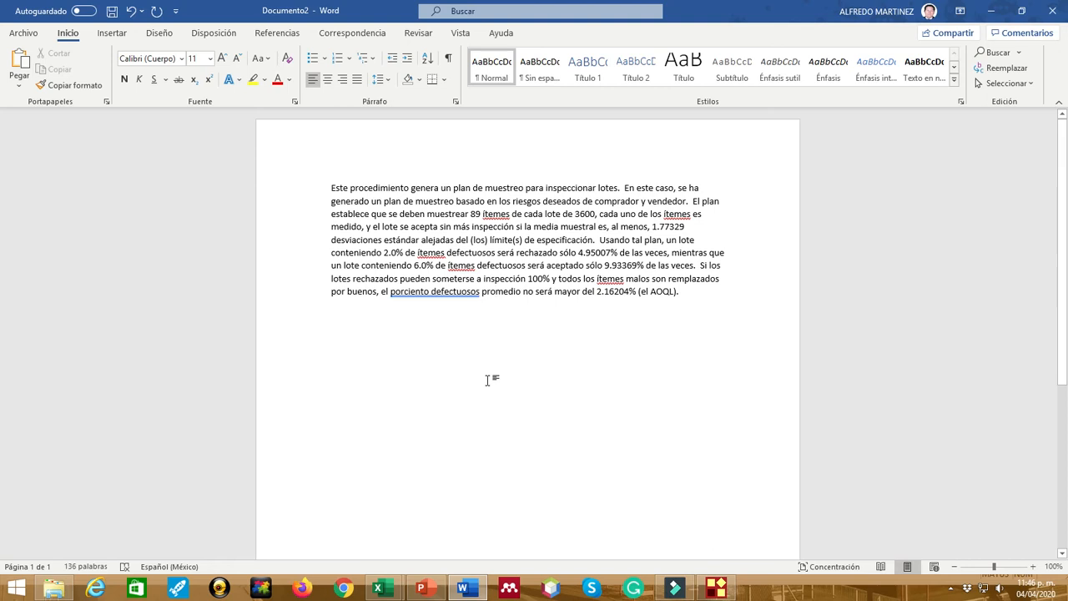
pyautogui.click(716, 589)
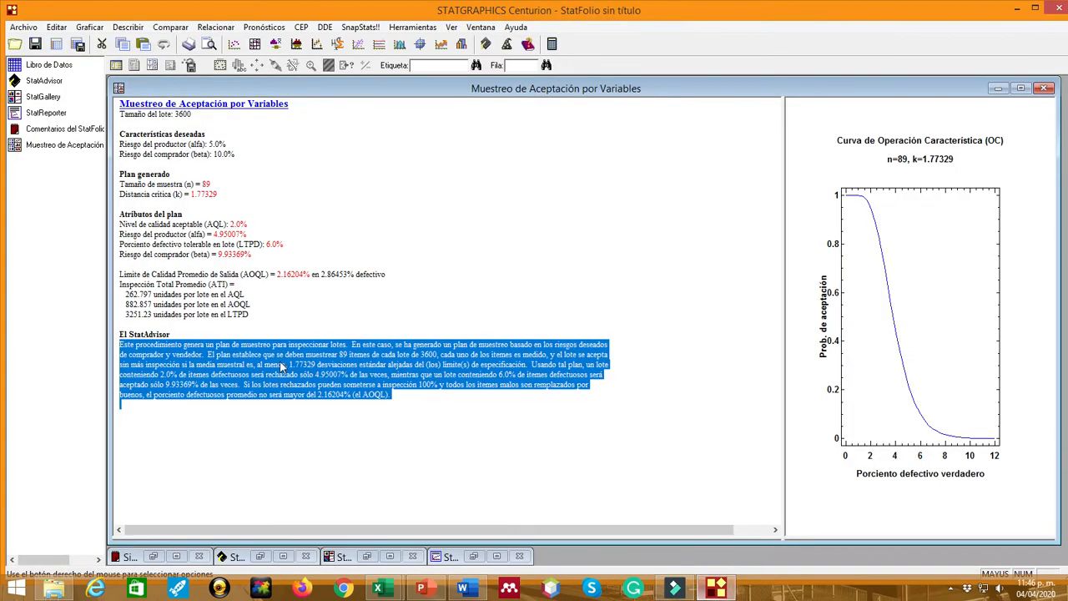
pyautogui.click(313, 298)
pyautogui.moveTo(202, 183); pyautogui.dragTo(216, 183)
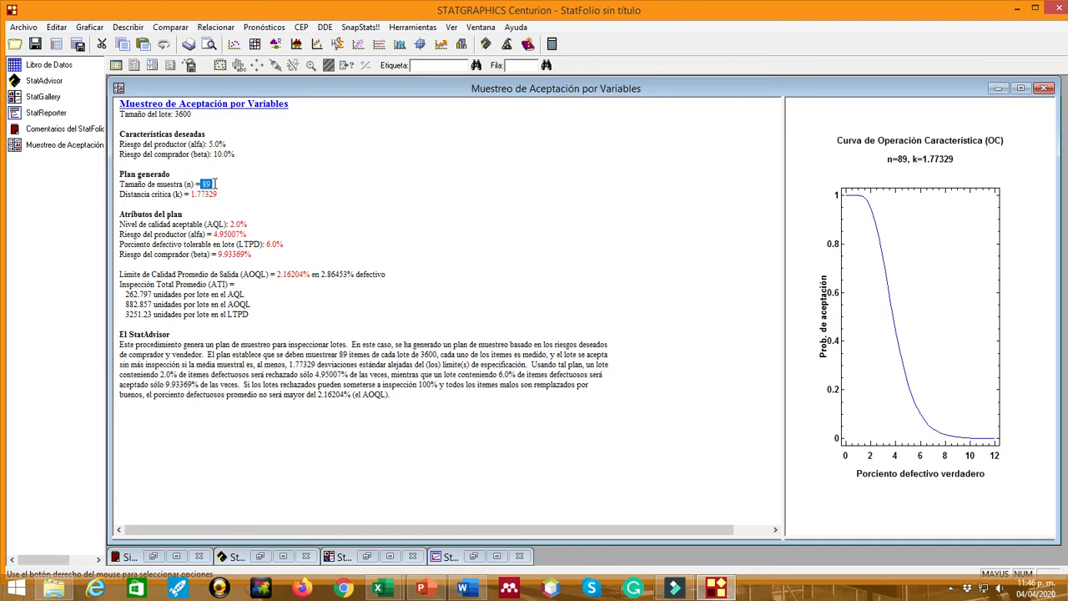
pyautogui.click(230, 193)
# Enlarge the operating characteristic (OC) curve to fill the analysis window and examine the plan parameters in its title
pyautogui.doubleClick(803, 261)
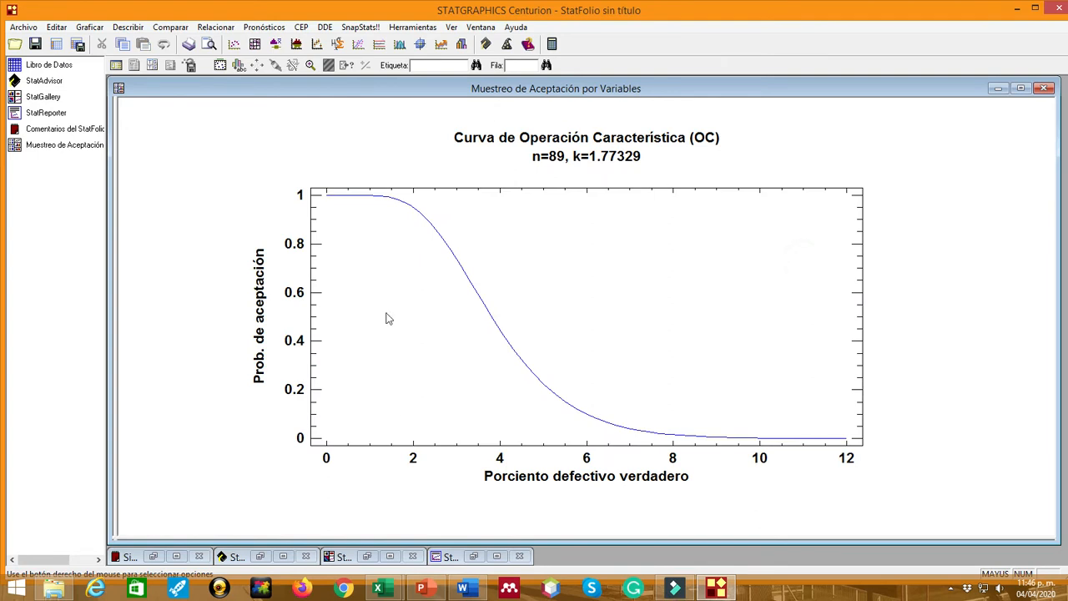
pyautogui.click(534, 157)
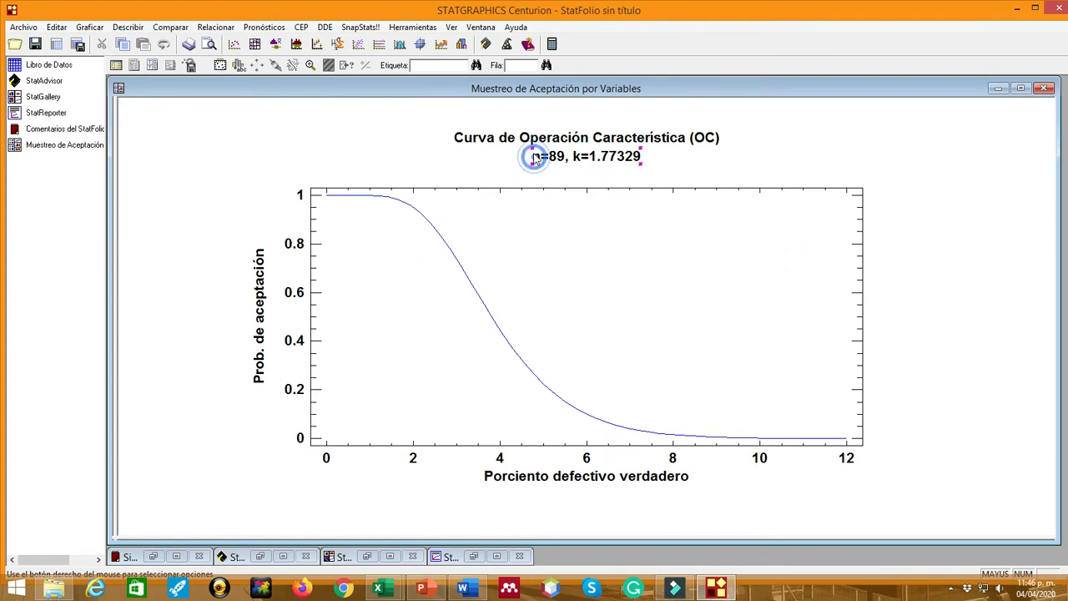
pyautogui.click(543, 178)
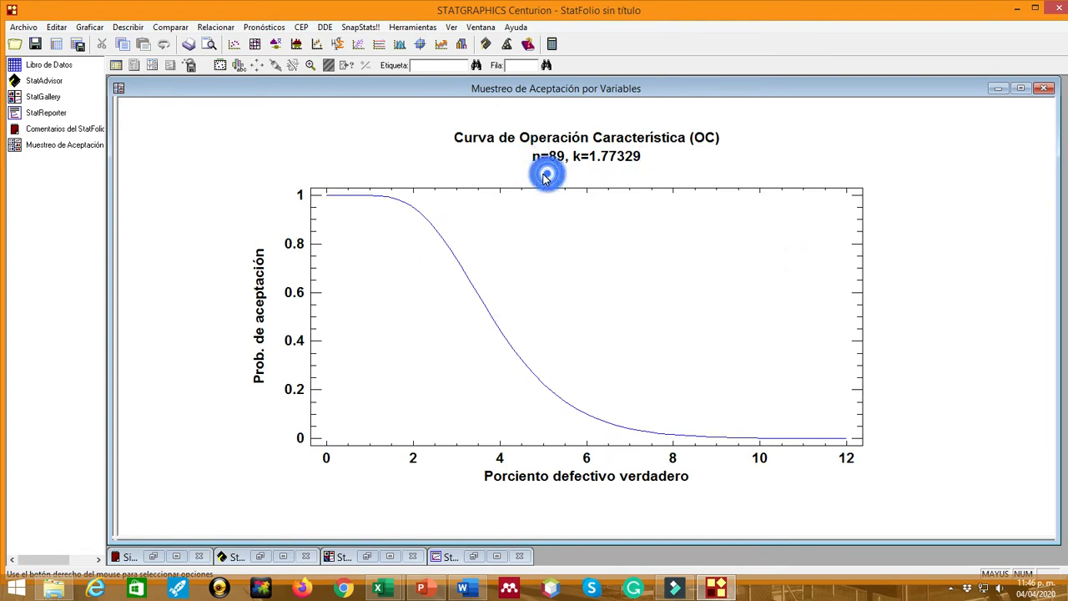
pyautogui.click(599, 181)
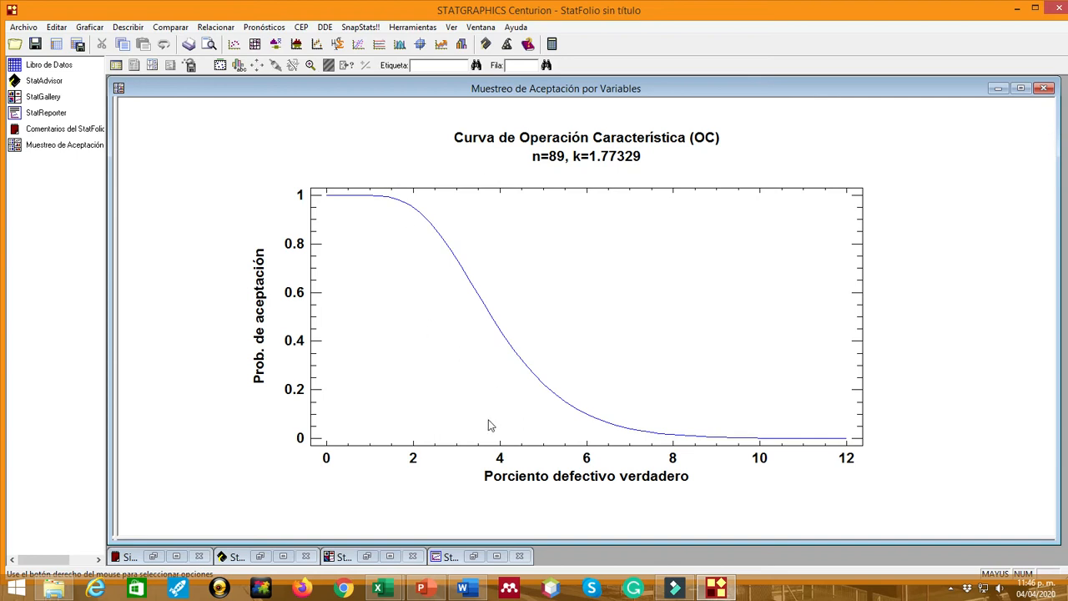
# Read the follow-up exercise about 89 evaluated items in the Excel workbook, and check the sample size against the STATGRAPHICS OC curve
pyautogui.moveTo(395, 591)
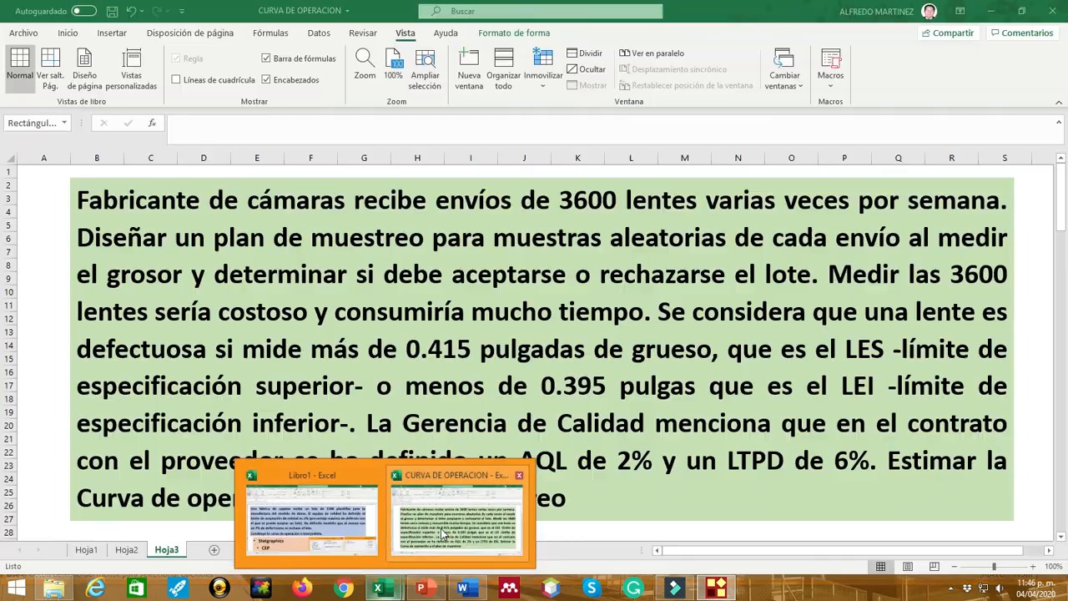
pyautogui.click(441, 529)
pyautogui.scroll(-5, 409, 415)
pyautogui.scroll(-1, 409, 415)
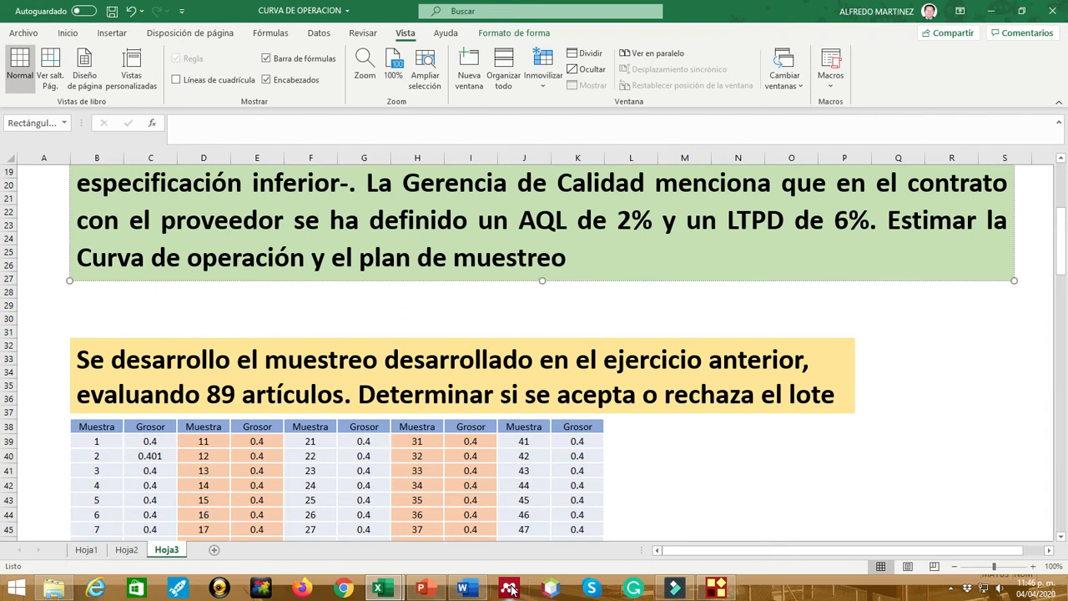
pyautogui.moveTo(512, 589)
pyautogui.click(699, 511)
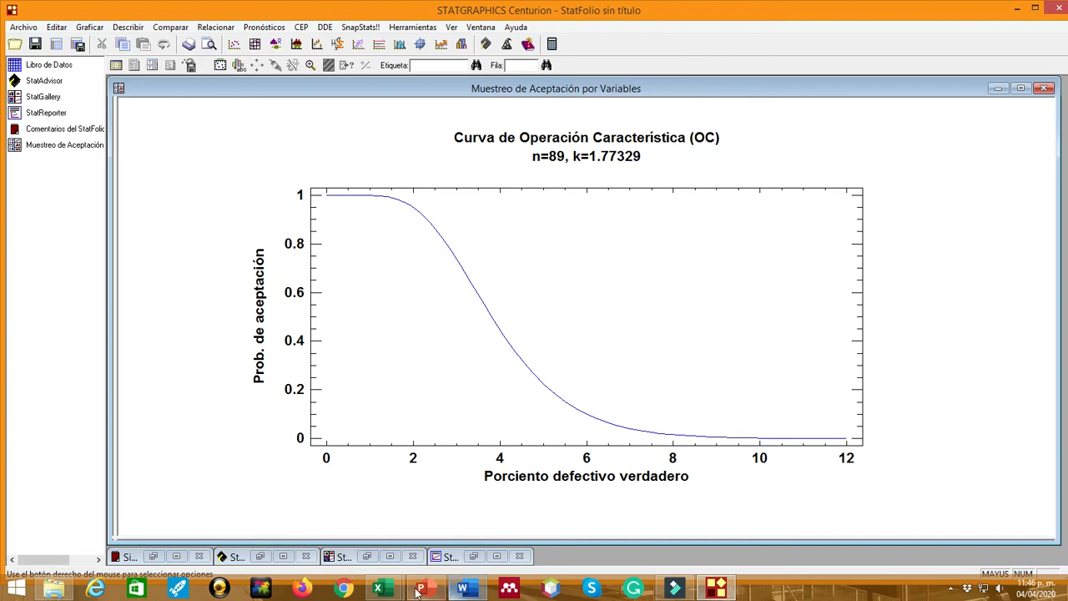
# Review the lens thickness tables in the Excel workbook and highlight the specification limits 0.395 and 0.415 in the problem text
pyautogui.moveTo(383, 590)
pyautogui.click(457, 509)
pyautogui.scroll(-3, 406, 434)
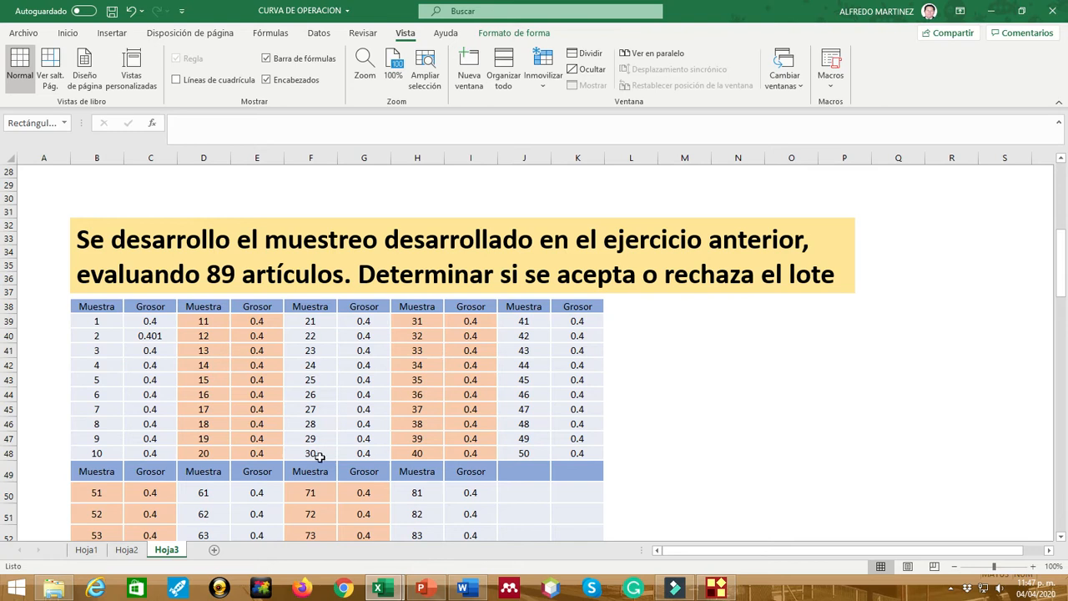
pyautogui.scroll(-1, 334, 422)
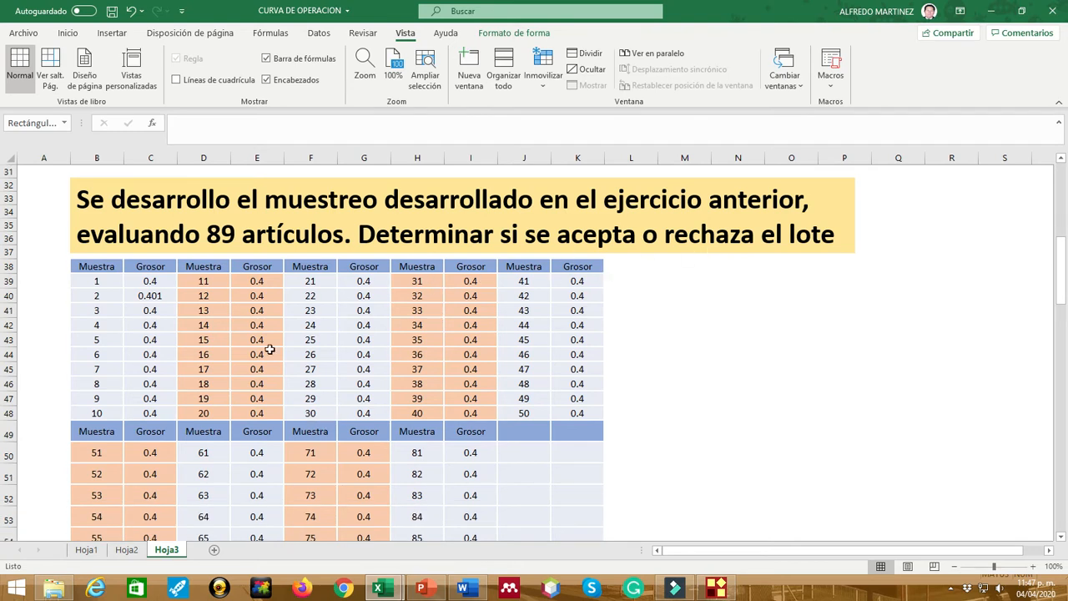
pyautogui.scroll(7, 311, 377)
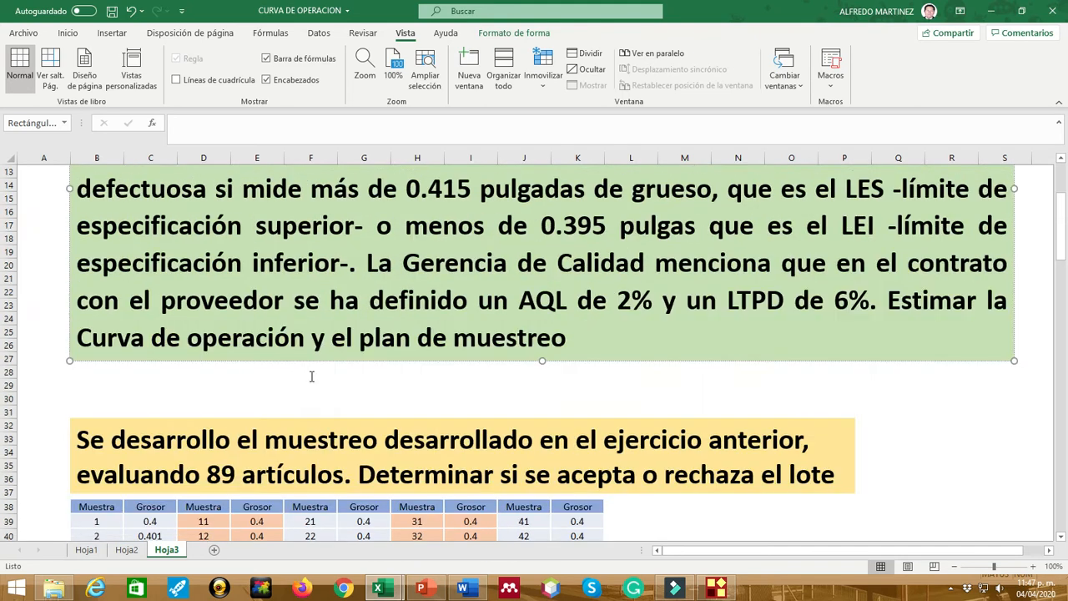
pyautogui.scroll(-3, 319, 405)
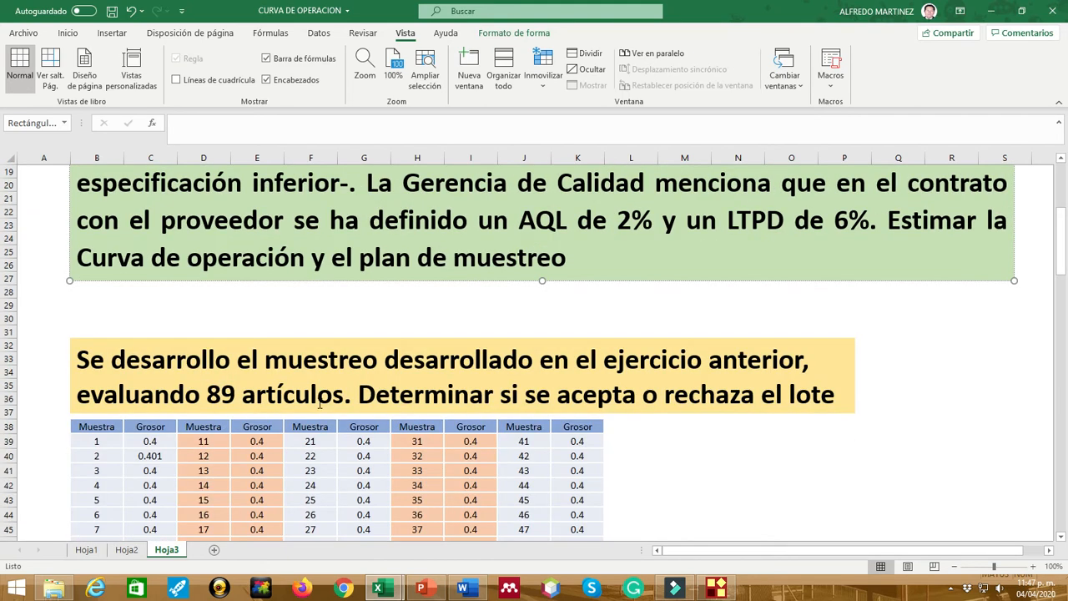
pyautogui.scroll(3, 338, 432)
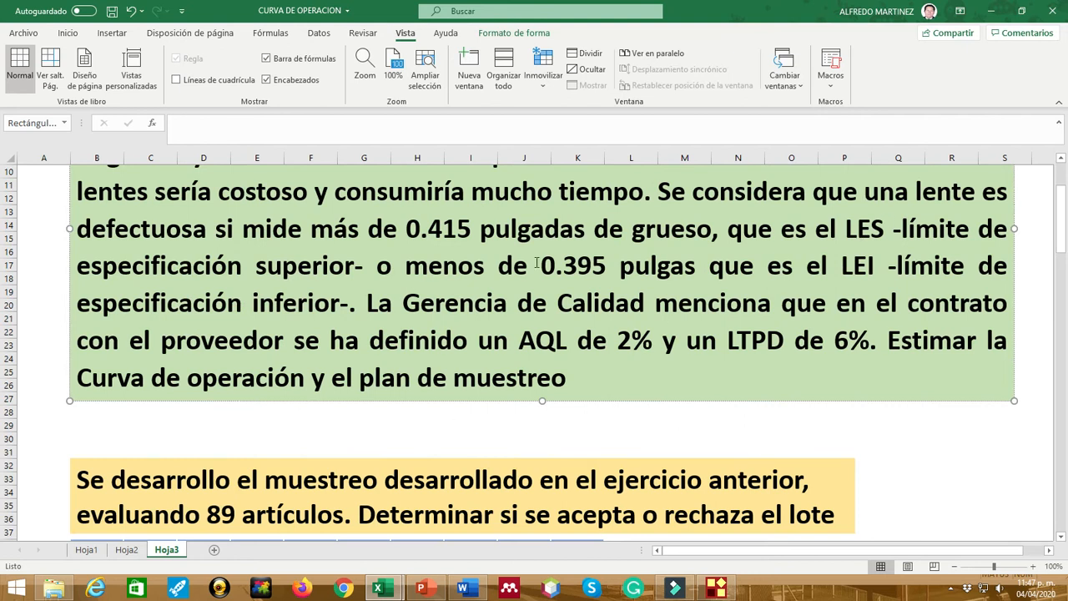
pyautogui.moveTo(541, 266); pyautogui.dragTo(606, 268)
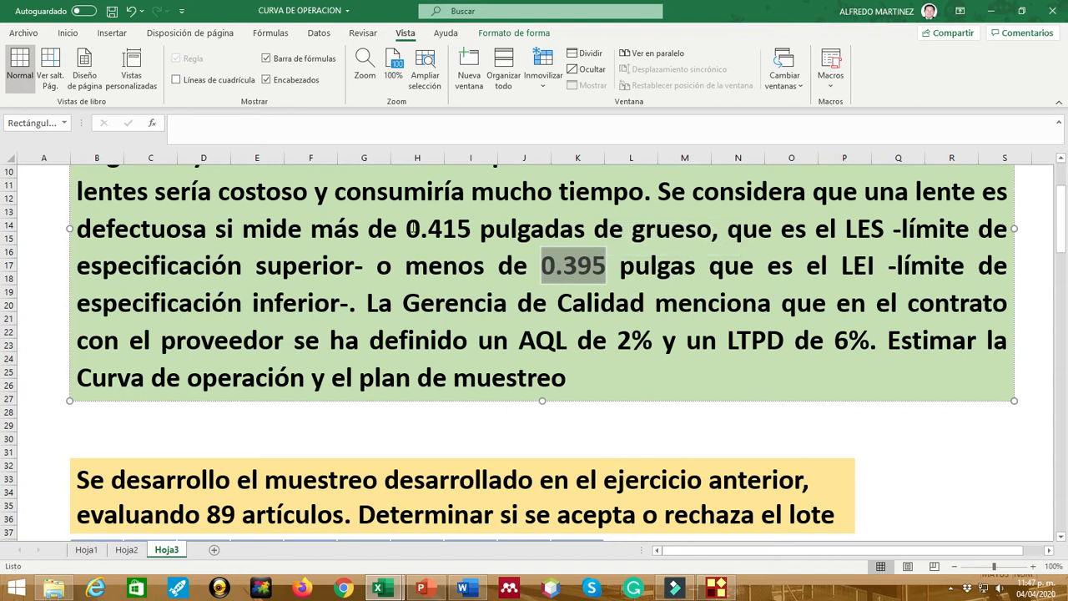
pyautogui.moveTo(406, 227); pyautogui.dragTo(472, 231)
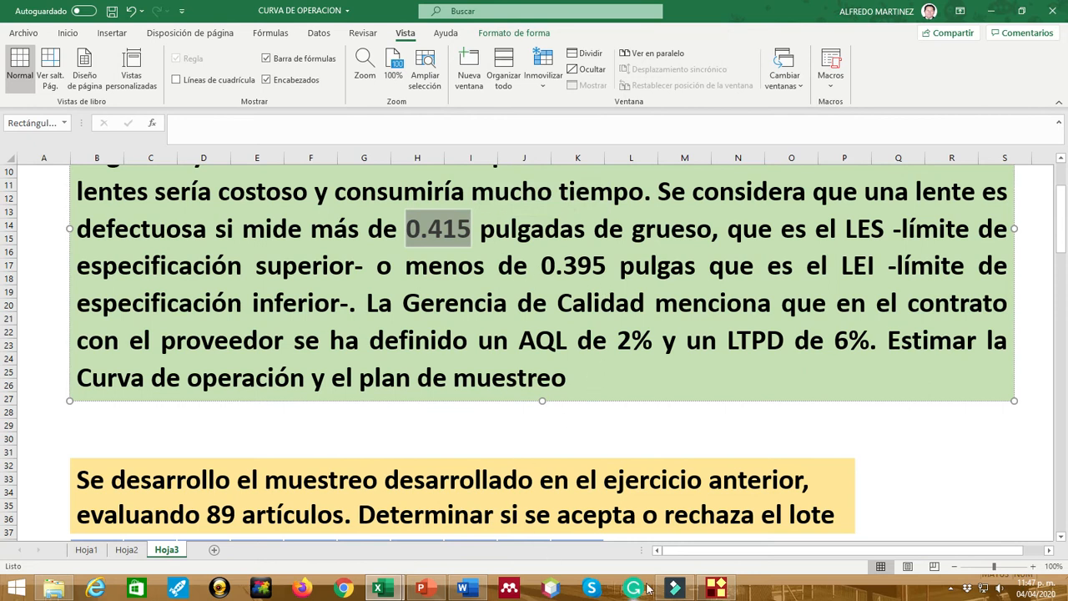
# Close the variables acceptance sampling analysis in STATGRAPHICS and accept its removal
pyautogui.click(716, 588)
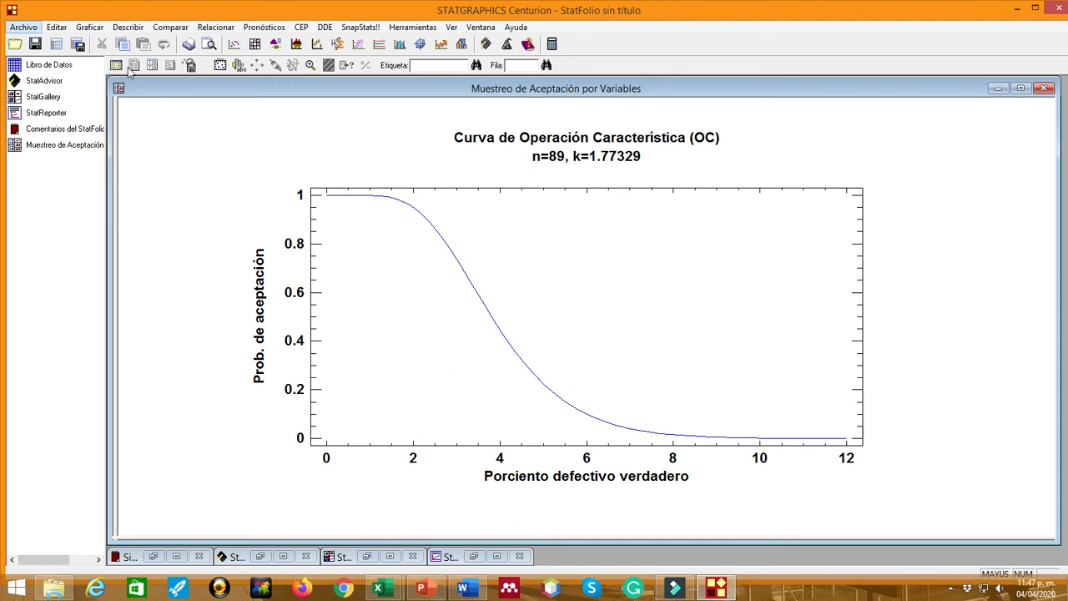
pyautogui.click(1044, 88)
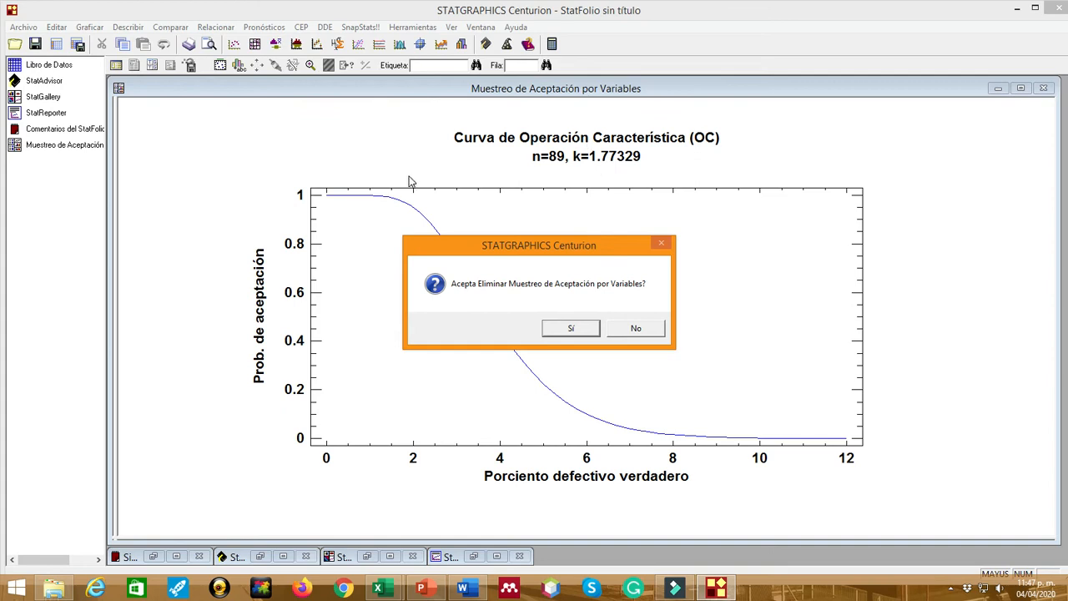
pyautogui.click(571, 328)
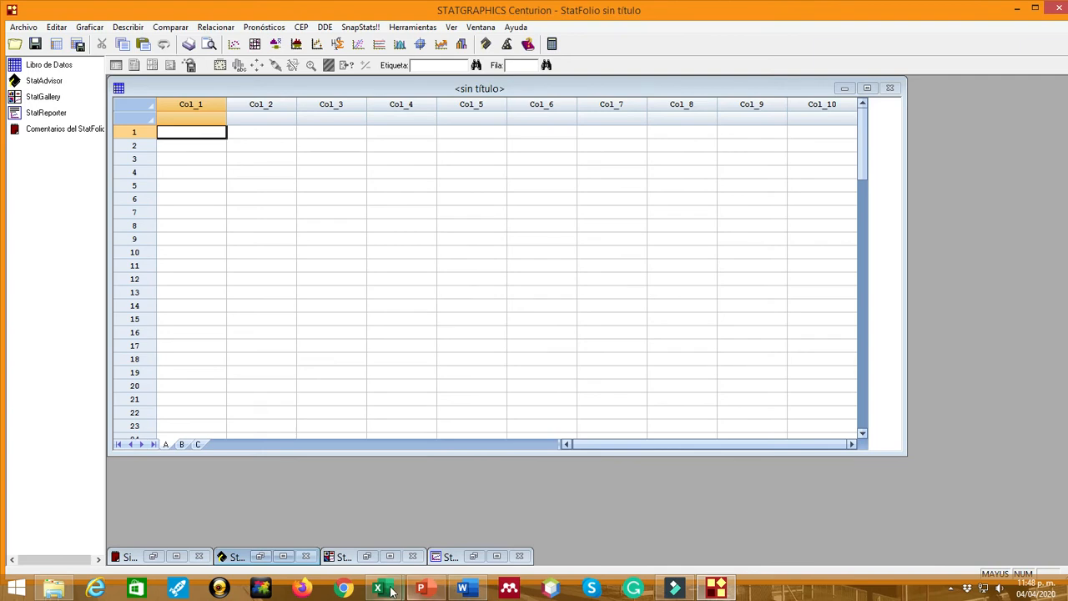
# Examine the multi-column thickness tables below the follow-up exercise in the Excel workbook
pyautogui.moveTo(380, 589)
pyautogui.click(445, 524)
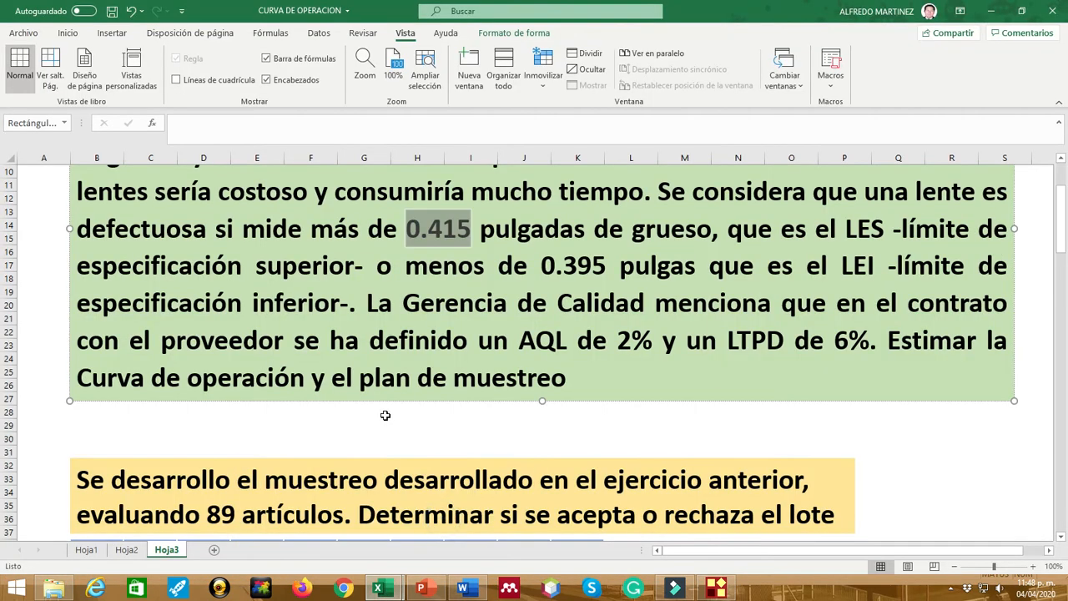
pyautogui.scroll(-5, 384, 415)
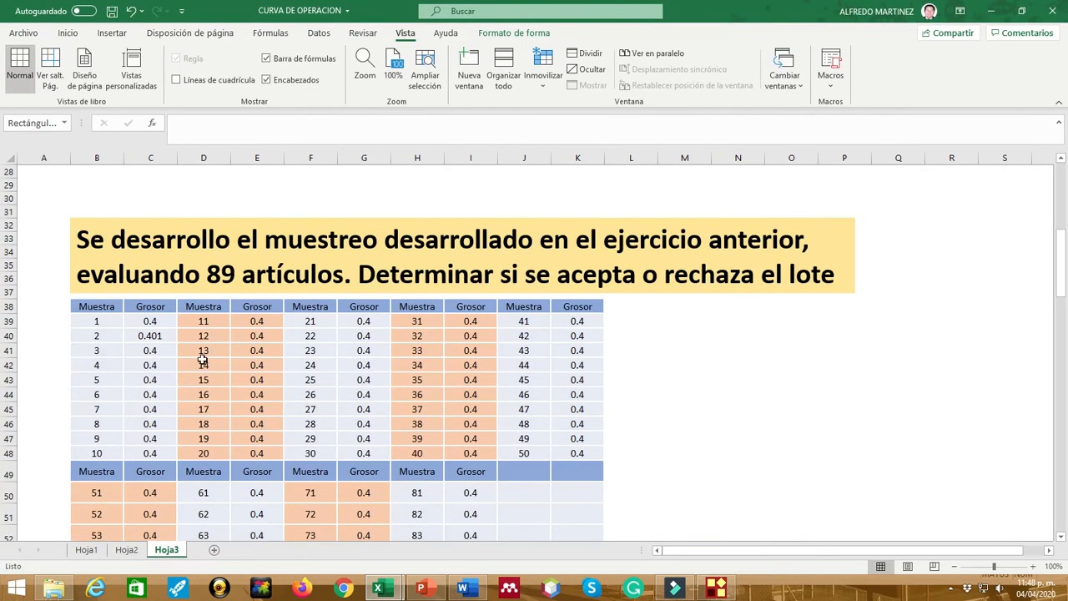
pyautogui.scroll(-3, 203, 359)
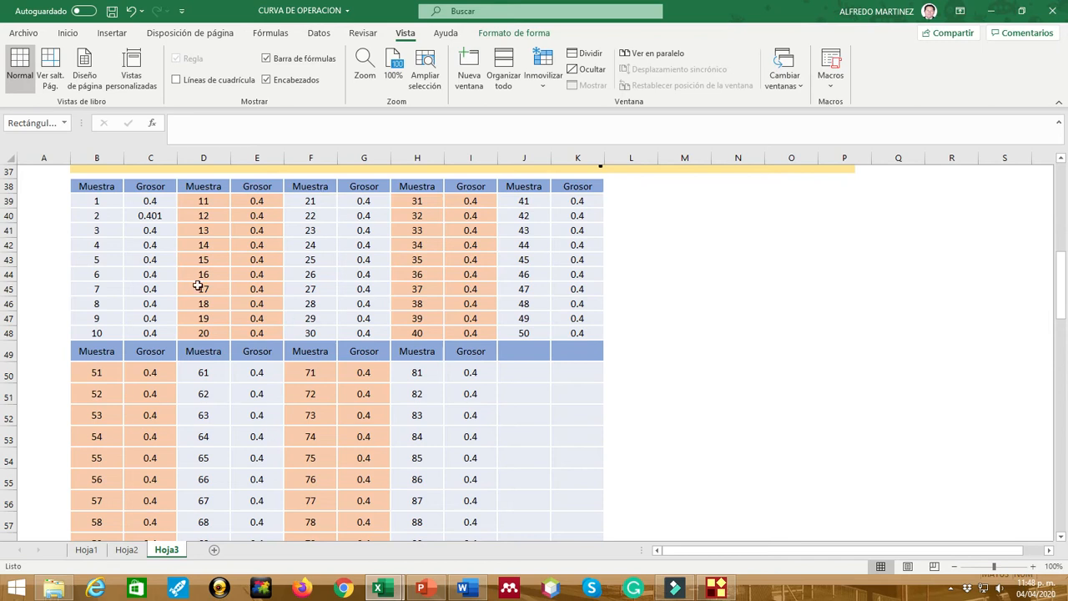
pyautogui.scroll(-2, 297, 348)
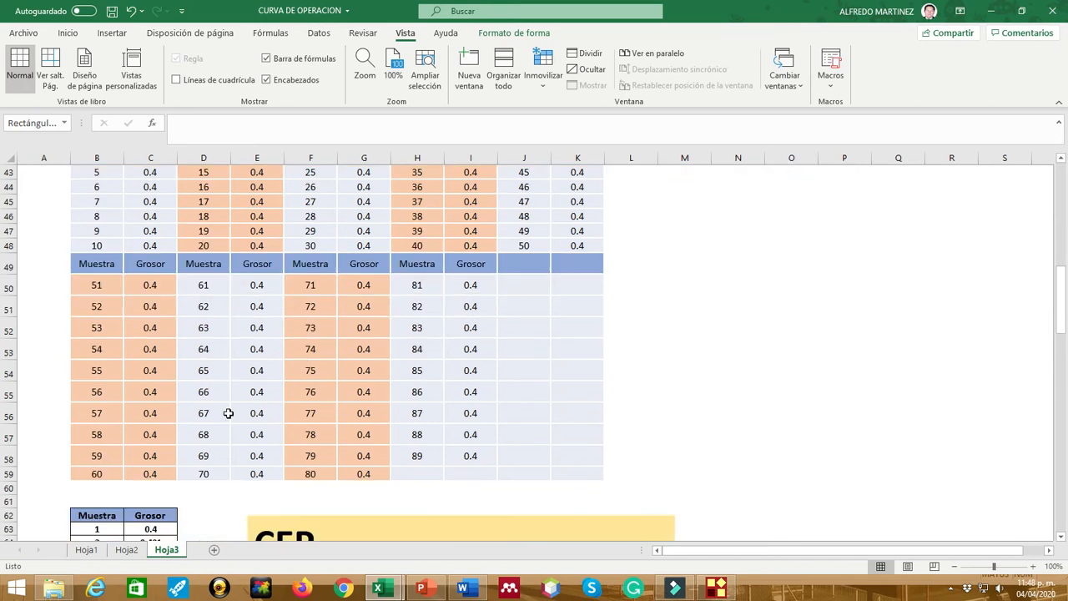
pyautogui.scroll(-2, 230, 412)
pyautogui.scroll(10, 476, 339)
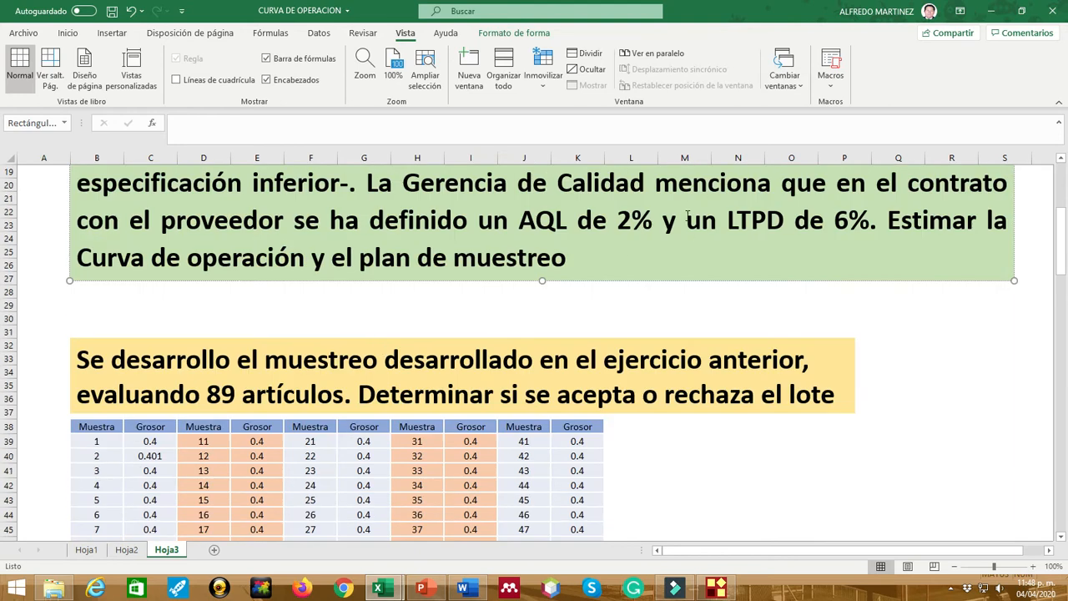
# Compare the multi-column thickness tables with the single-column Muestra and Grosor list, checking the list through sample 89
pyautogui.scroll(-6, 360, 337)
pyautogui.scroll(-7, 360, 336)
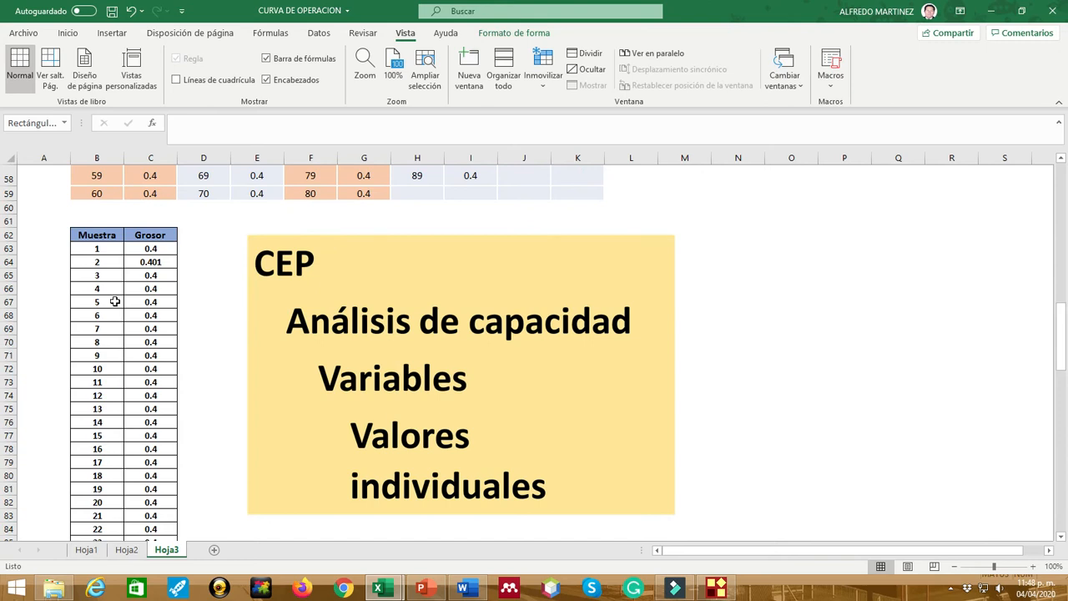
pyautogui.scroll(-13, 115, 301)
pyautogui.scroll(-11, 115, 301)
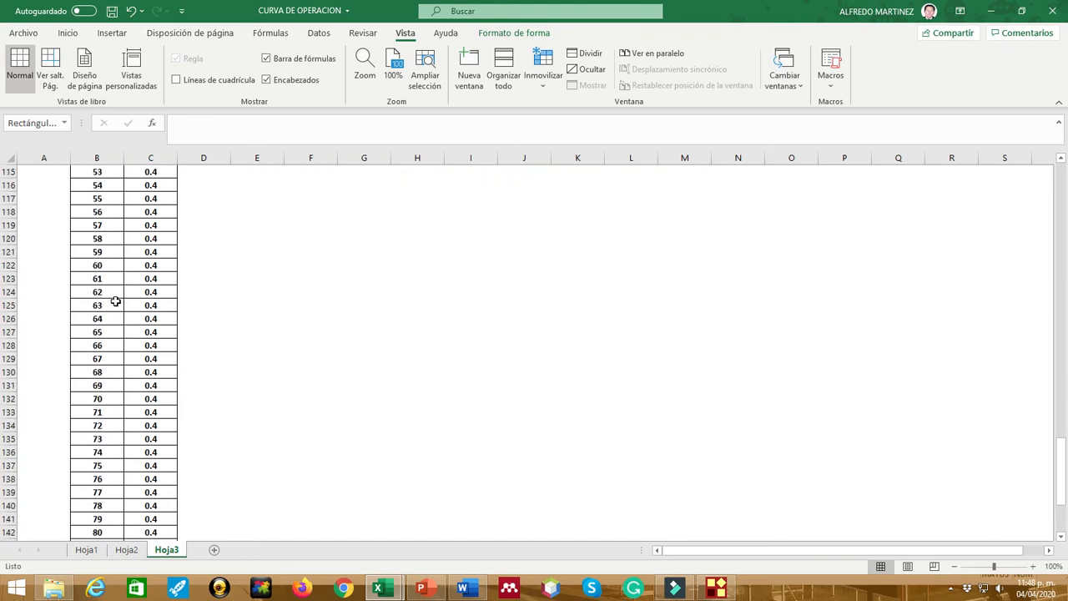
pyautogui.scroll(20, 158, 422)
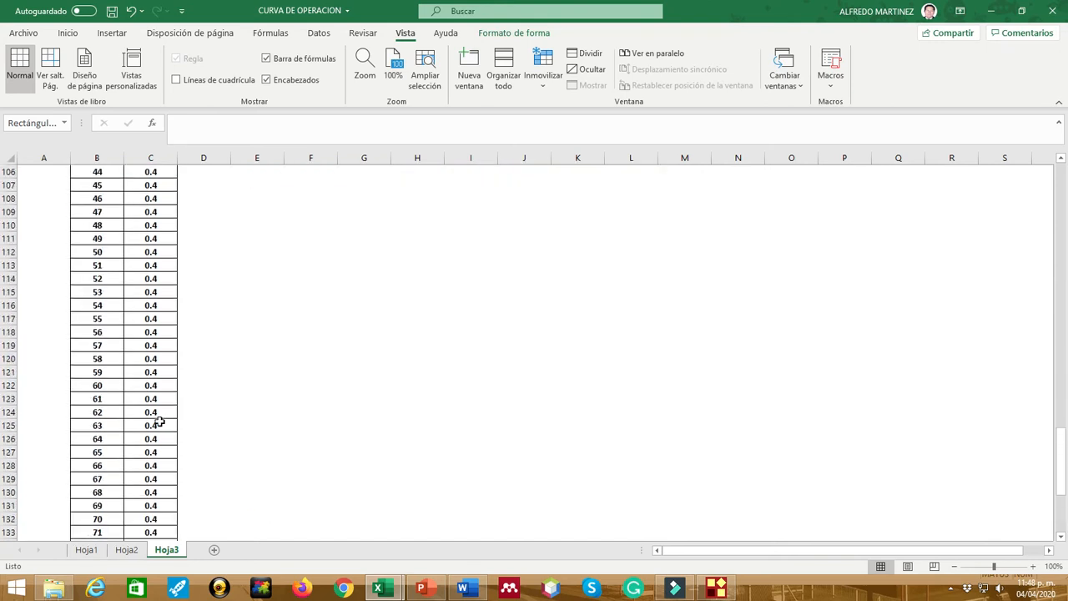
pyautogui.scroll(6, 158, 422)
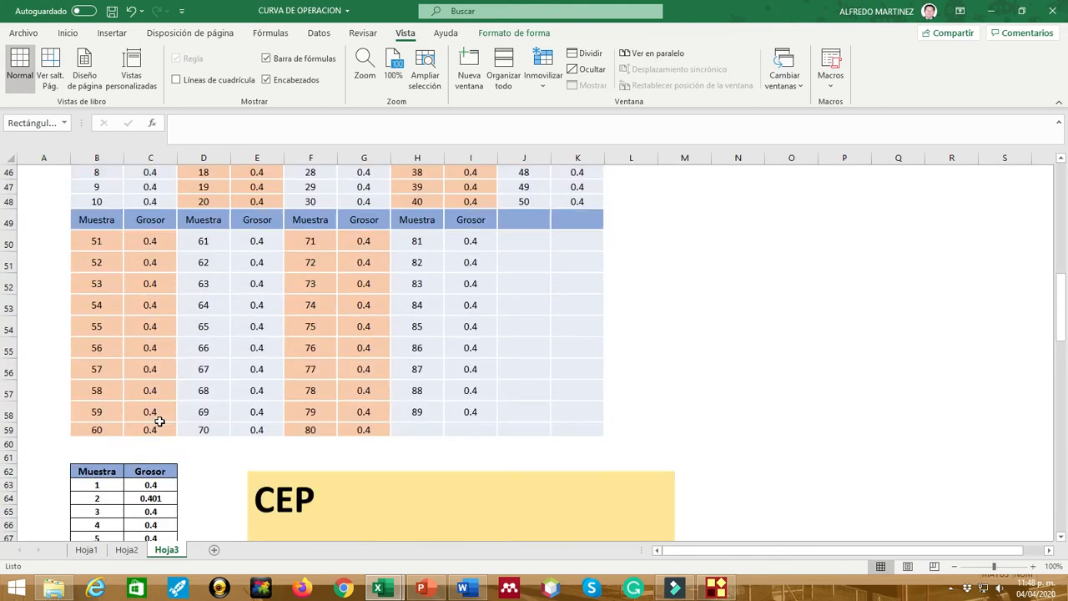
pyautogui.scroll(3, 290, 344)
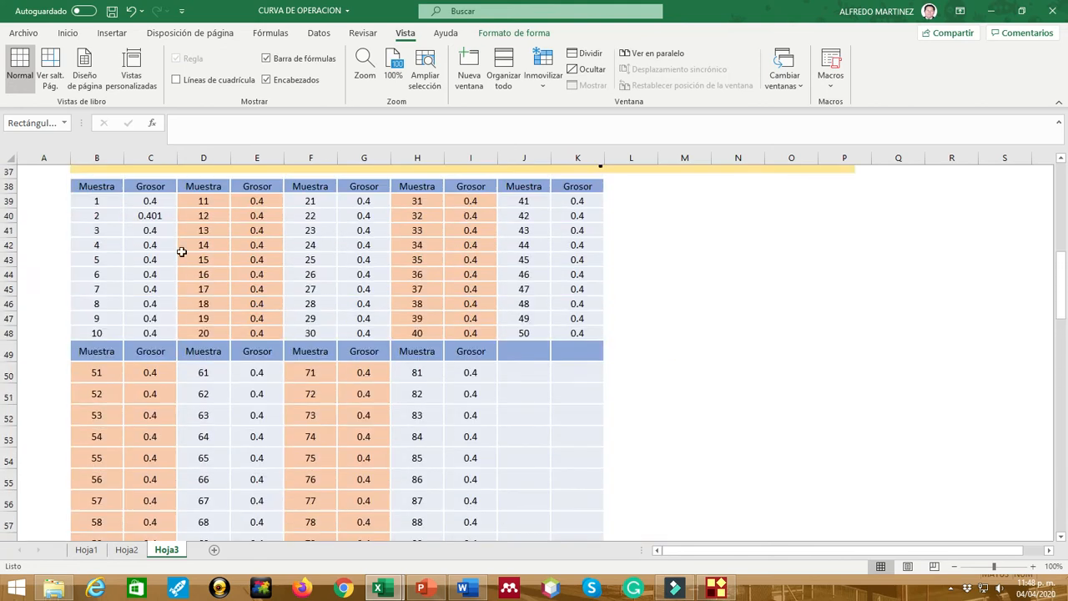
pyautogui.scroll(-9, 156, 458)
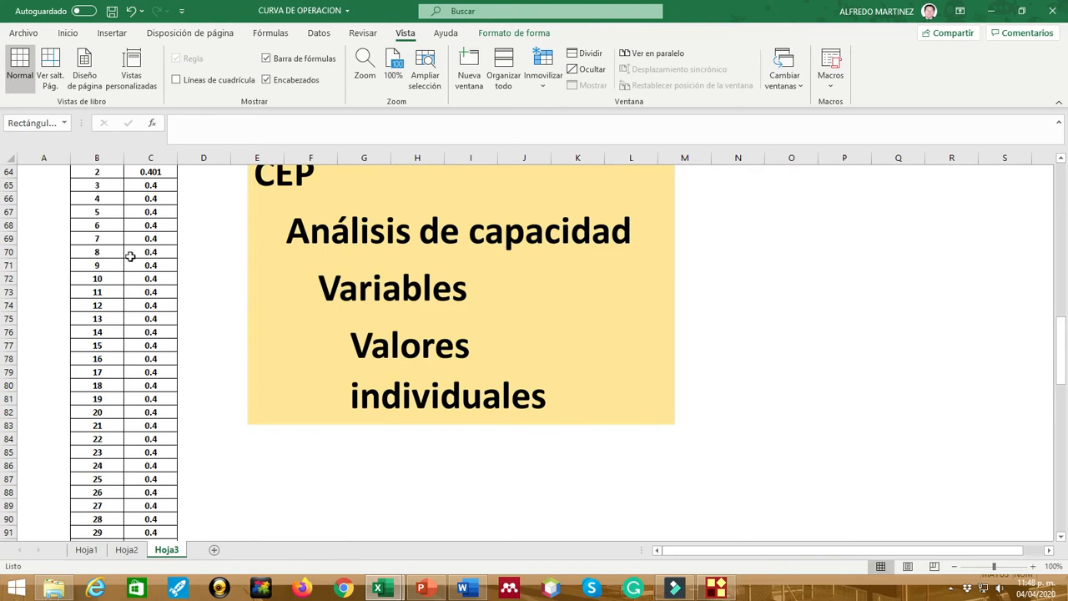
pyautogui.scroll(6, 110, 456)
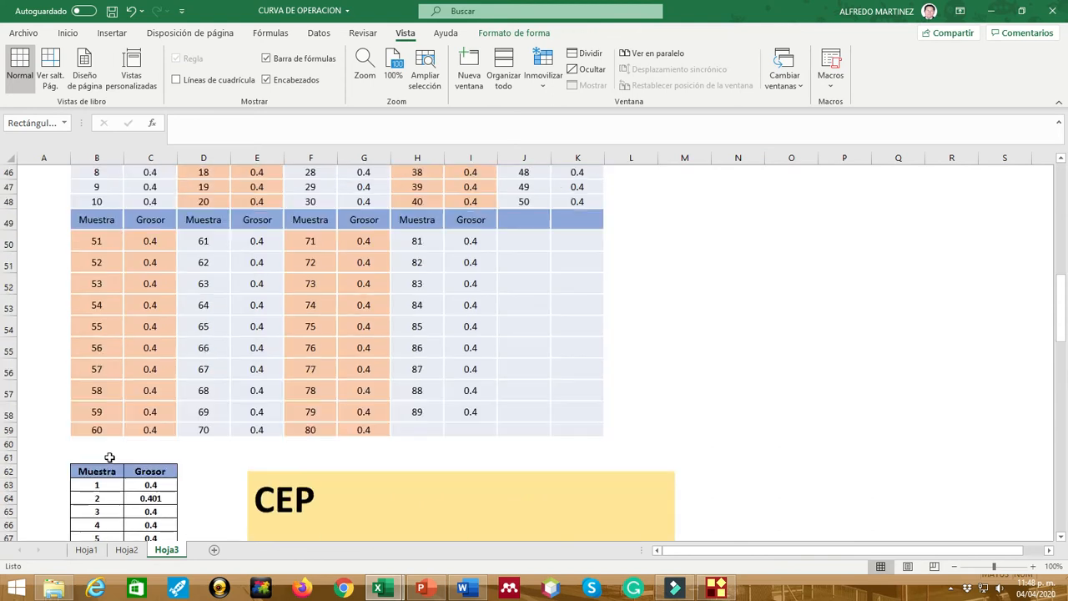
pyautogui.scroll(-18, 98, 485)
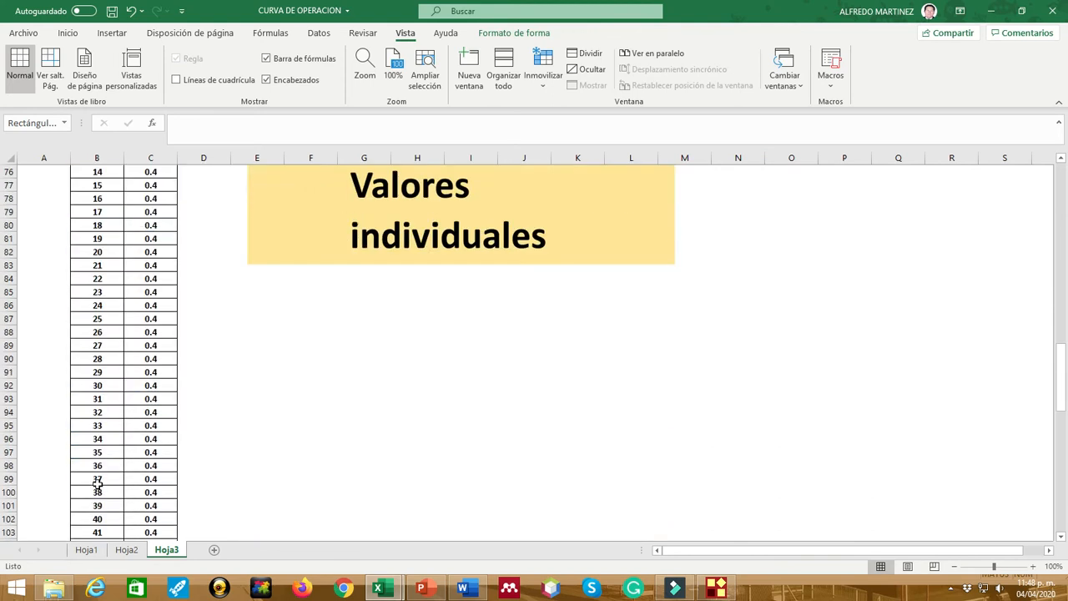
pyautogui.scroll(-9, 98, 484)
pyautogui.scroll(6, 128, 484)
pyautogui.scroll(19, 144, 481)
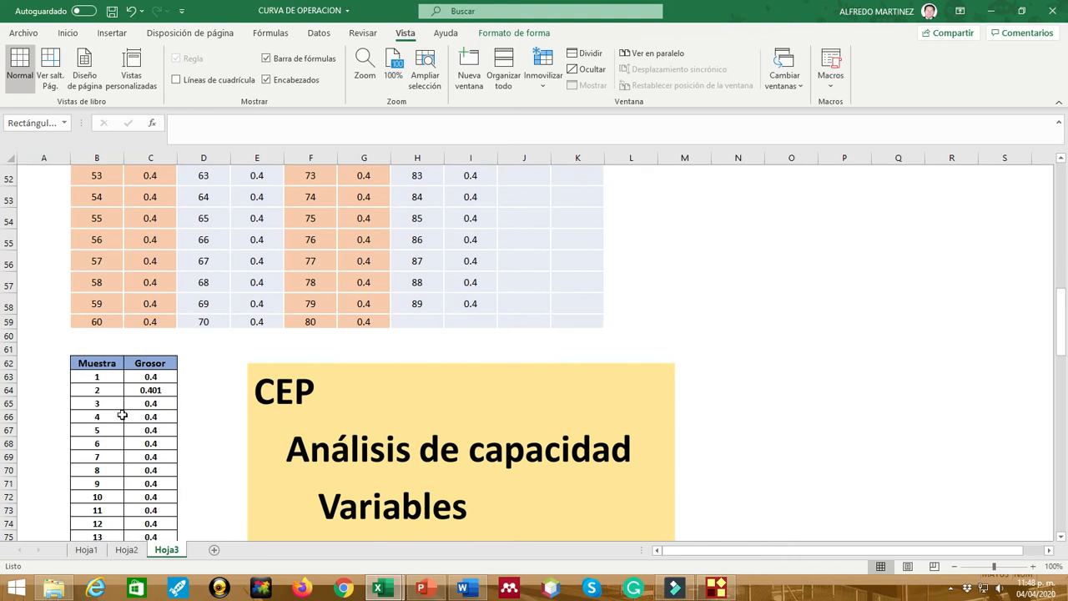
pyautogui.scroll(-14, 148, 365)
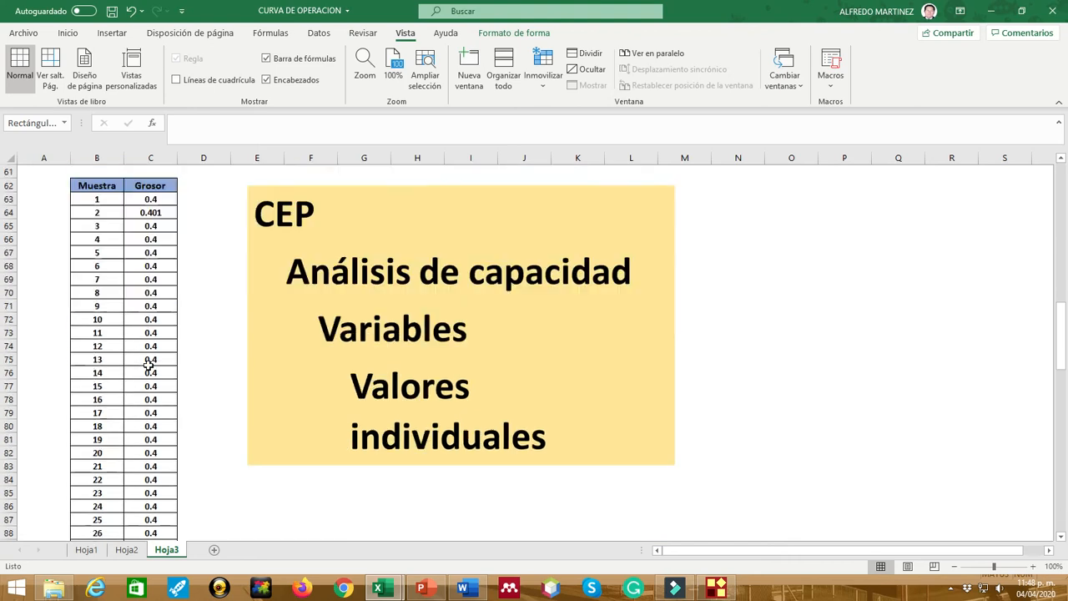
pyautogui.scroll(-16, 148, 365)
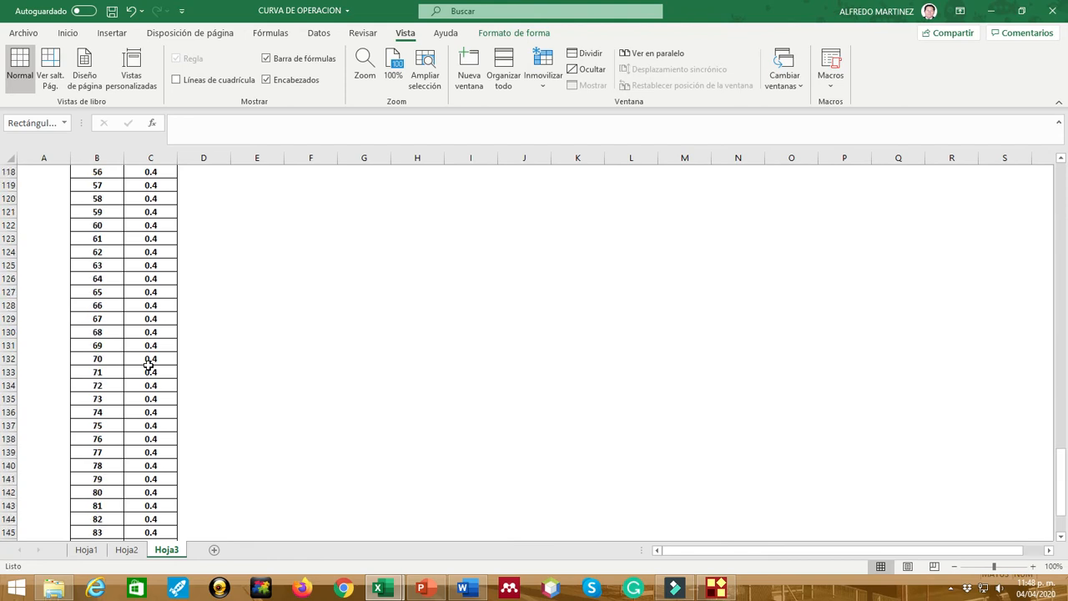
pyautogui.scroll(3, 148, 365)
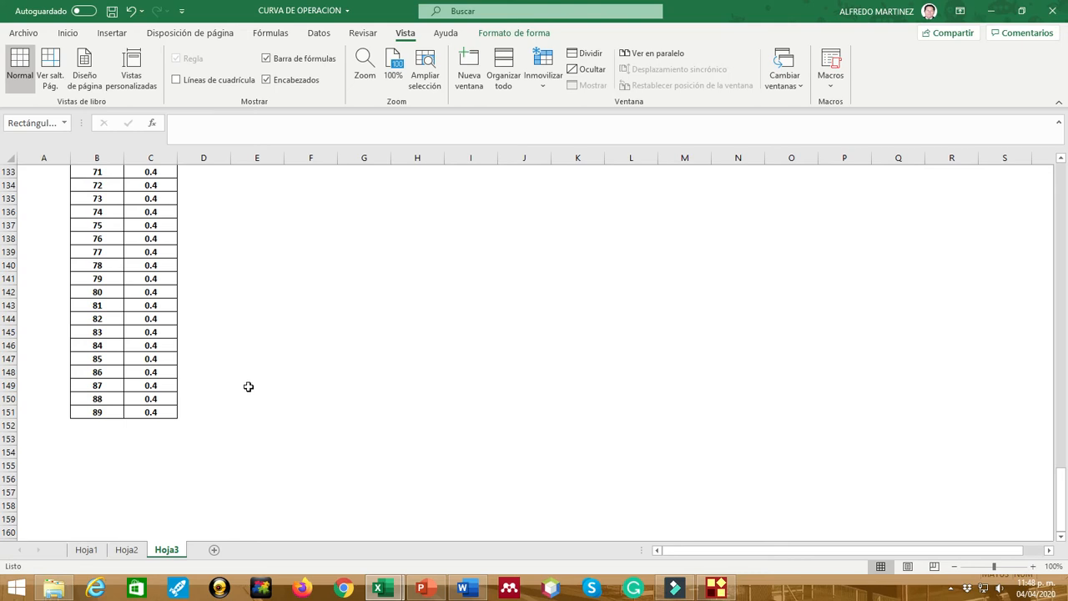
pyautogui.scroll(20, 249, 387)
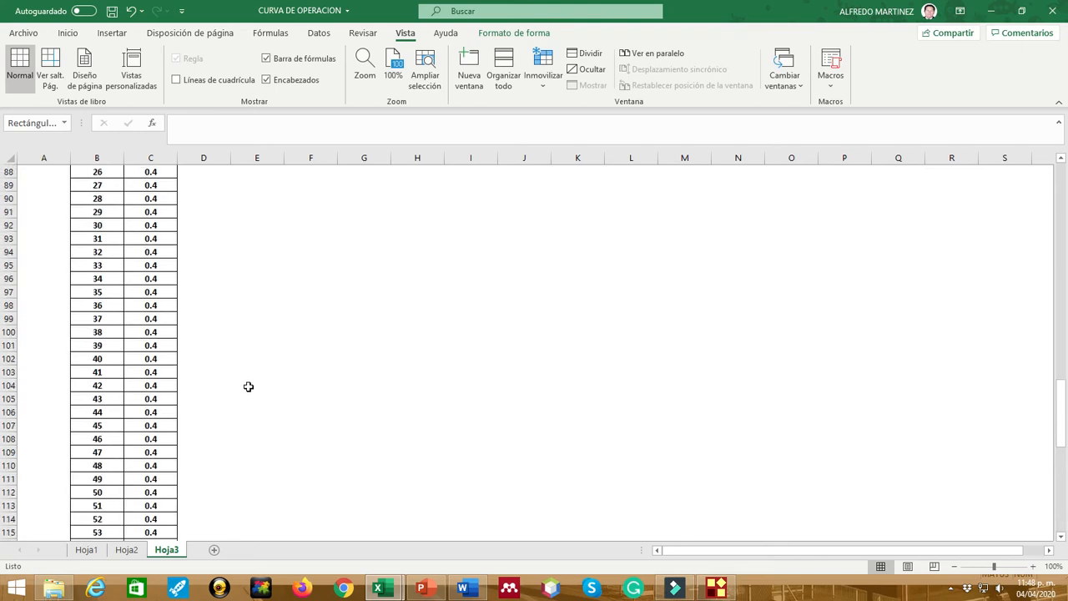
# Review the note beside the Muestra and Grosor list that gives the analysis route CEP, Análisis de capacidad, Variables, Valores individuales
pyautogui.scroll(3, 249, 387)
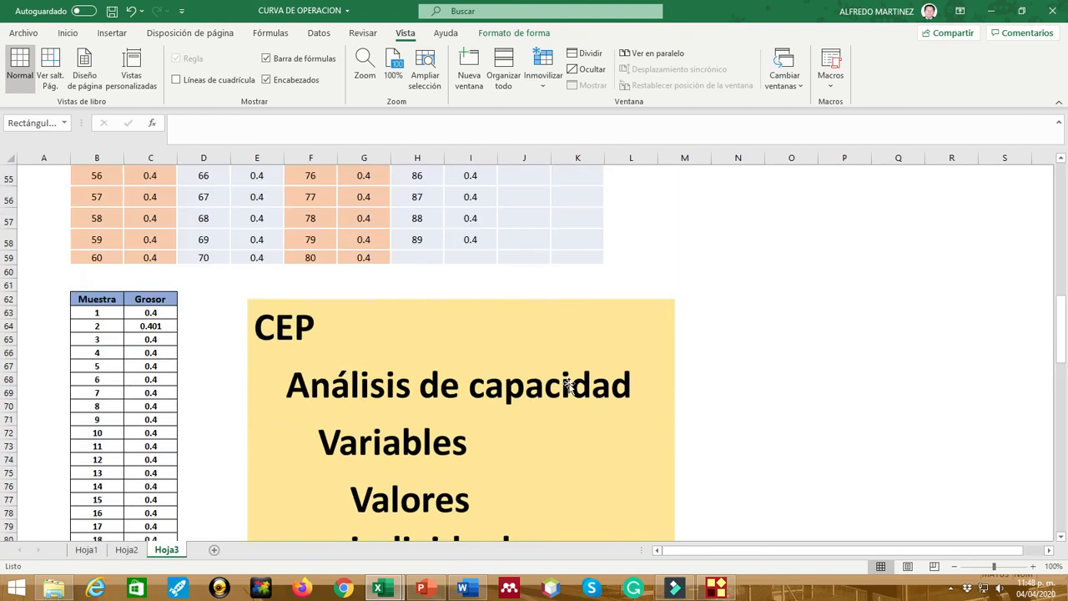
pyautogui.scroll(-2, 451, 429)
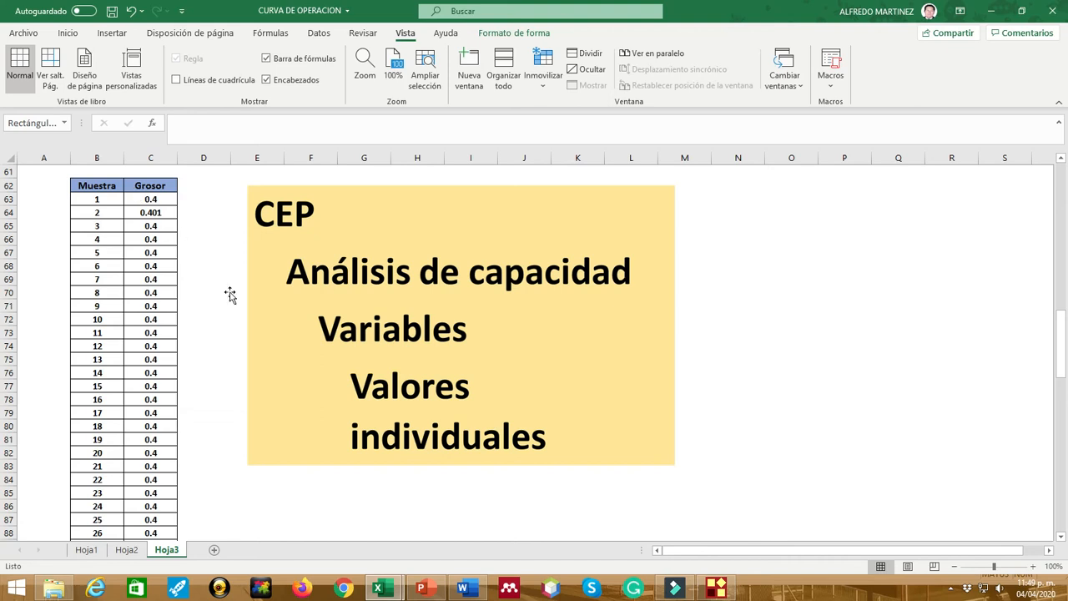
pyautogui.click(716, 589)
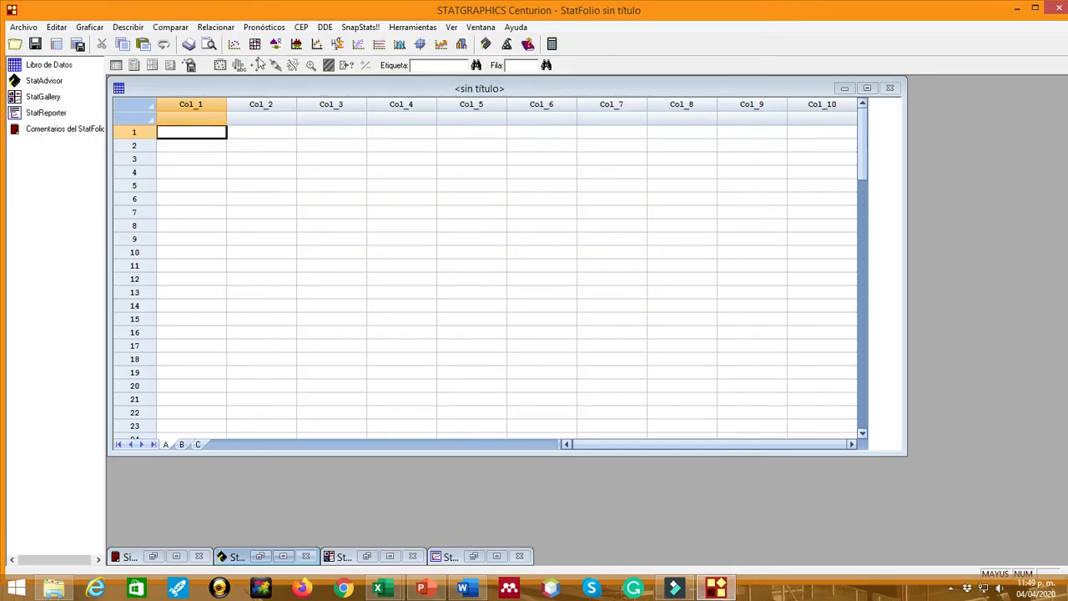
pyautogui.click(302, 29)
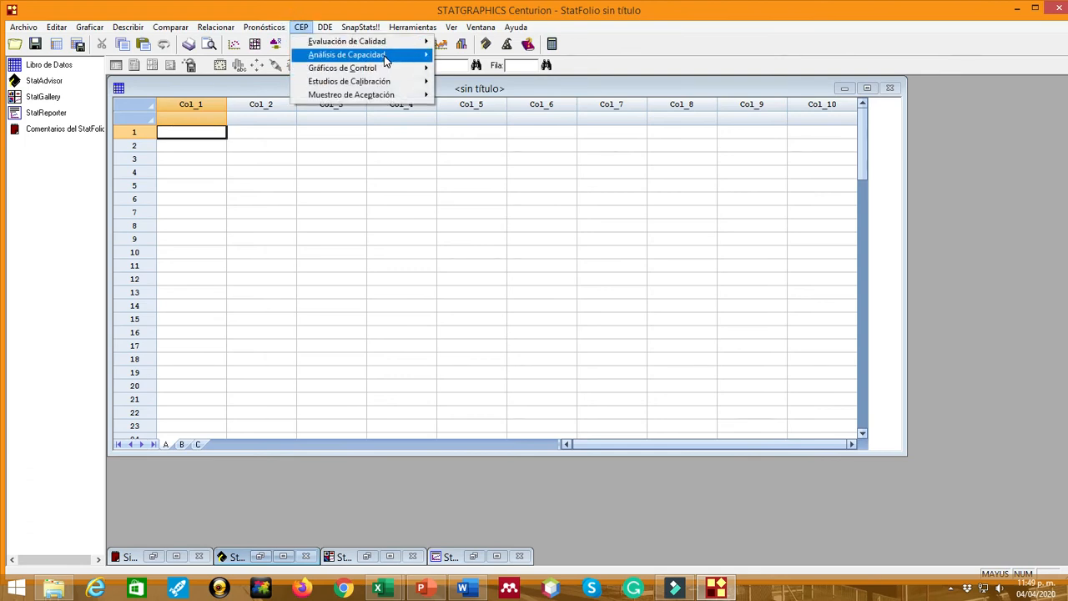
pyautogui.moveTo(384, 55)
pyautogui.moveTo(486, 59)
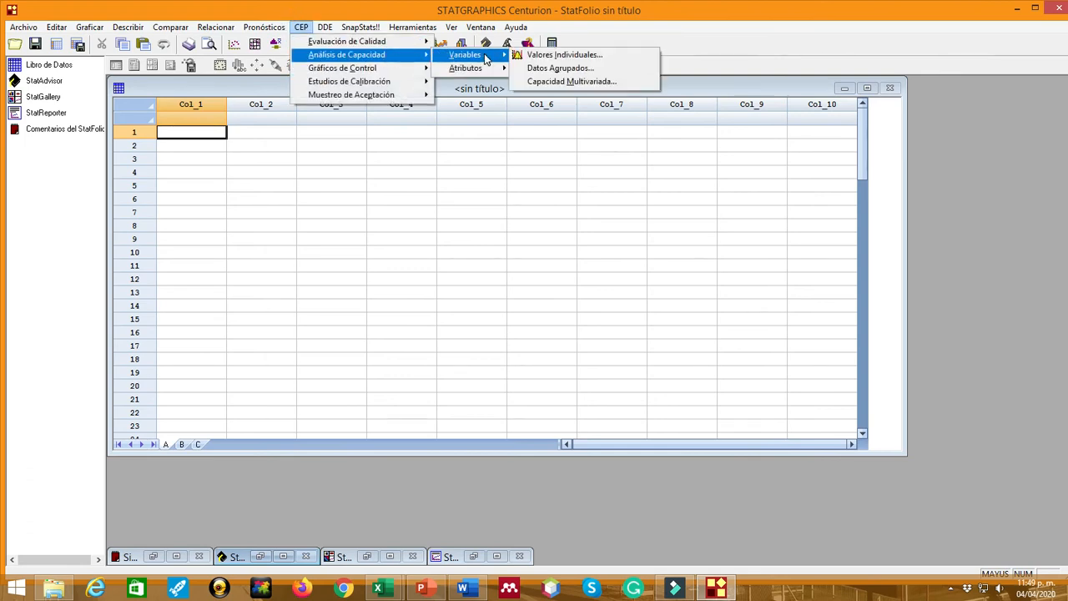
pyautogui.click(555, 58)
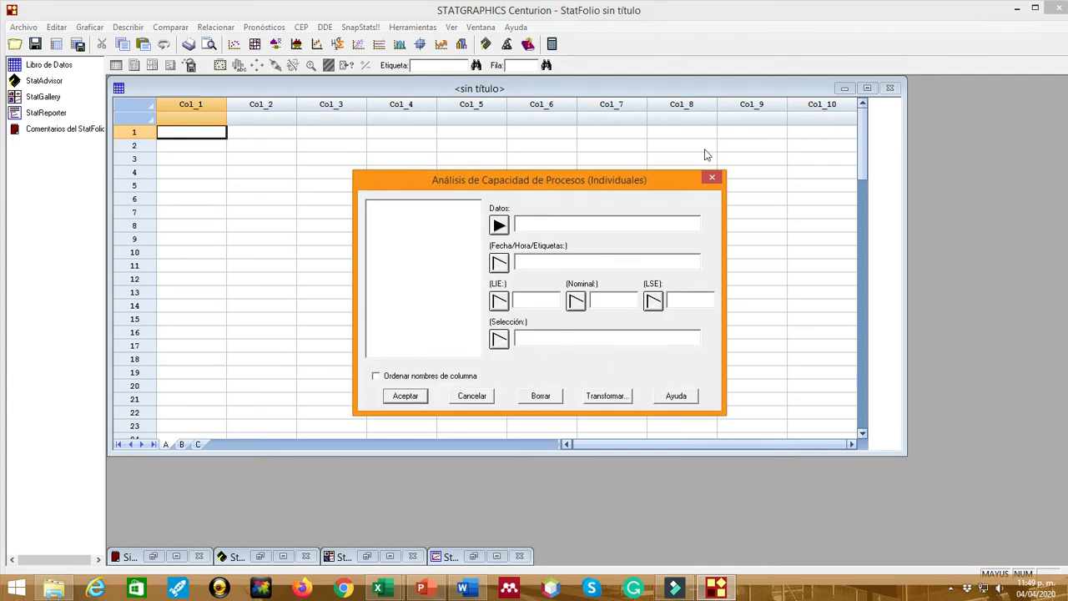
pyautogui.click(712, 177)
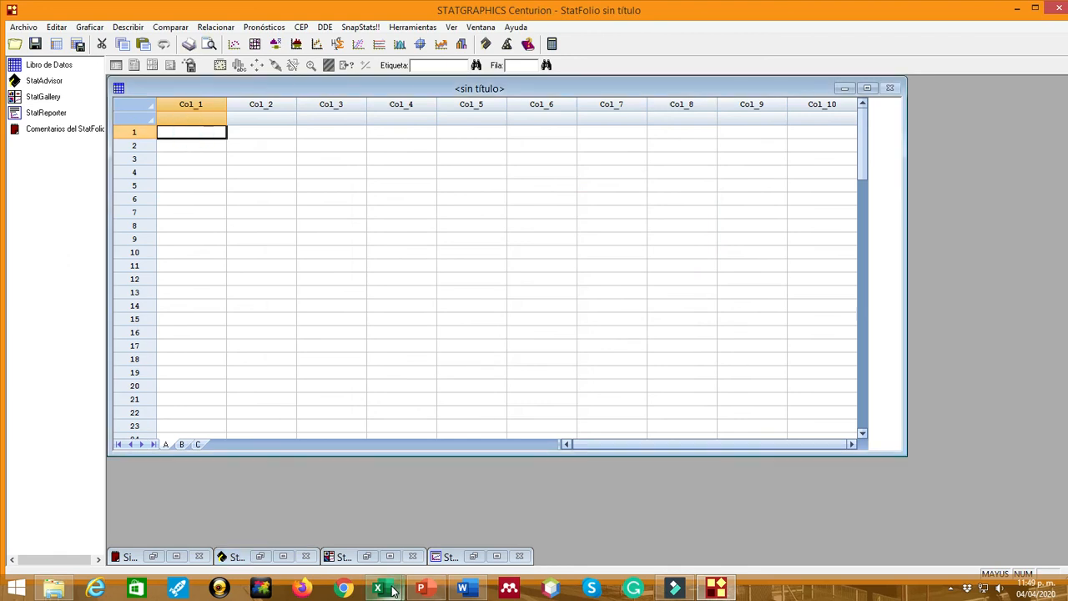
# Switch to the CURVA DE OPERACION workbook in Excel and copy all 89 thickness values under Grosor, starting at C63
pyautogui.moveTo(393, 589)
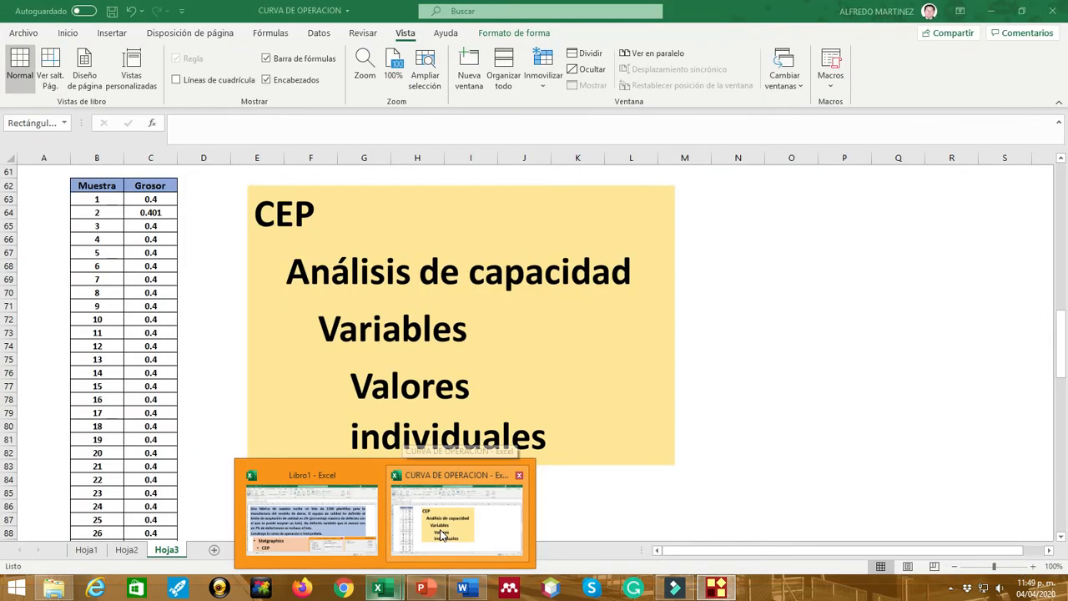
pyautogui.click(442, 534)
pyautogui.moveTo(151, 198); pyautogui.dragTo(147, 519)
pyautogui.scroll(13, 149, 325)
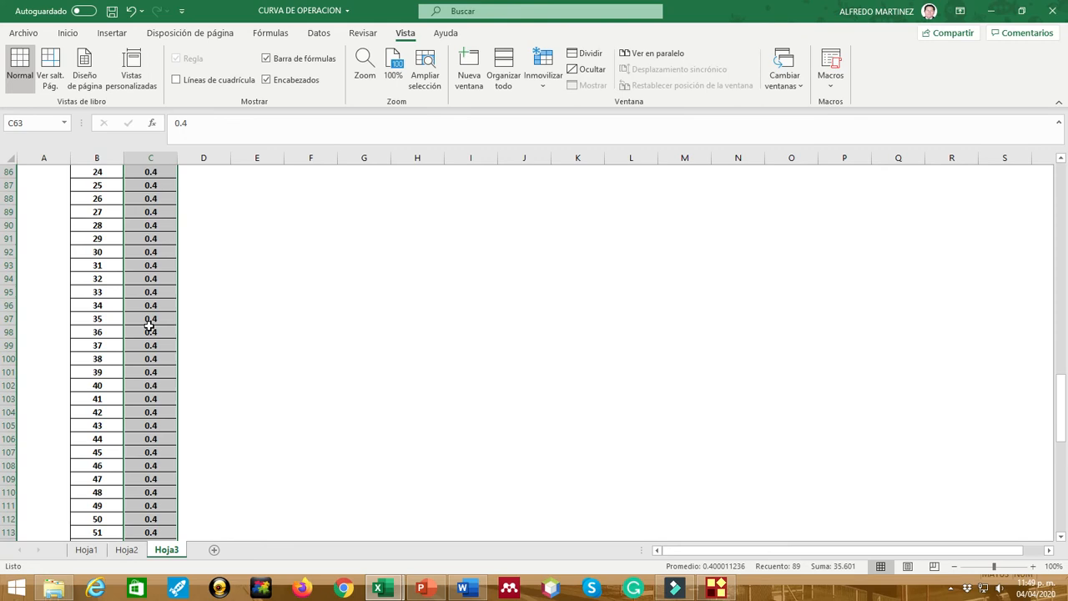
pyautogui.scroll(12, 149, 325)
pyautogui.scroll(-3, 139, 355)
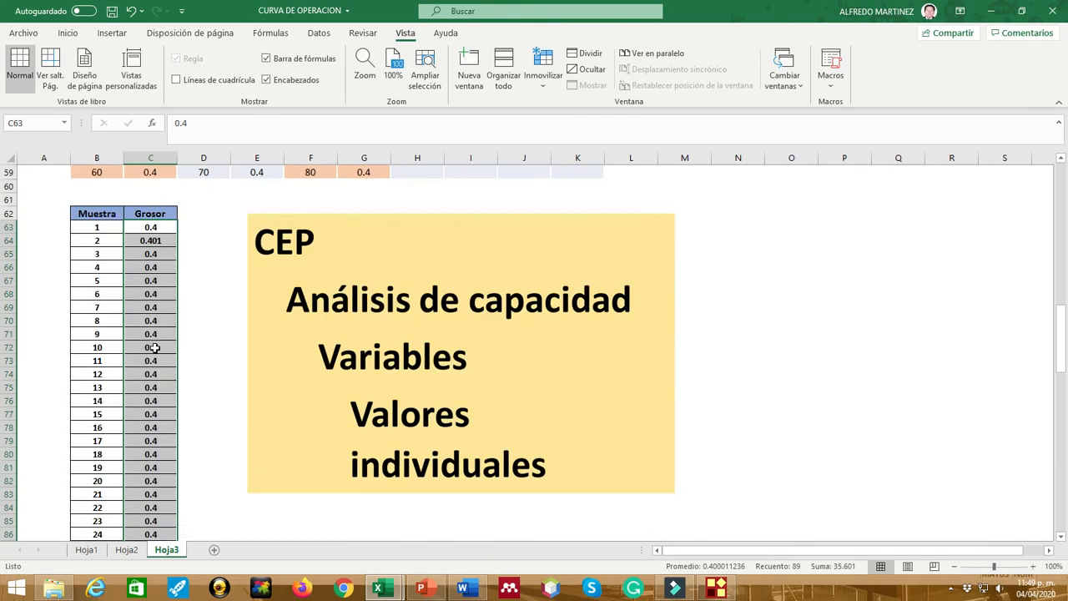
pyautogui.rightClick(140, 228)
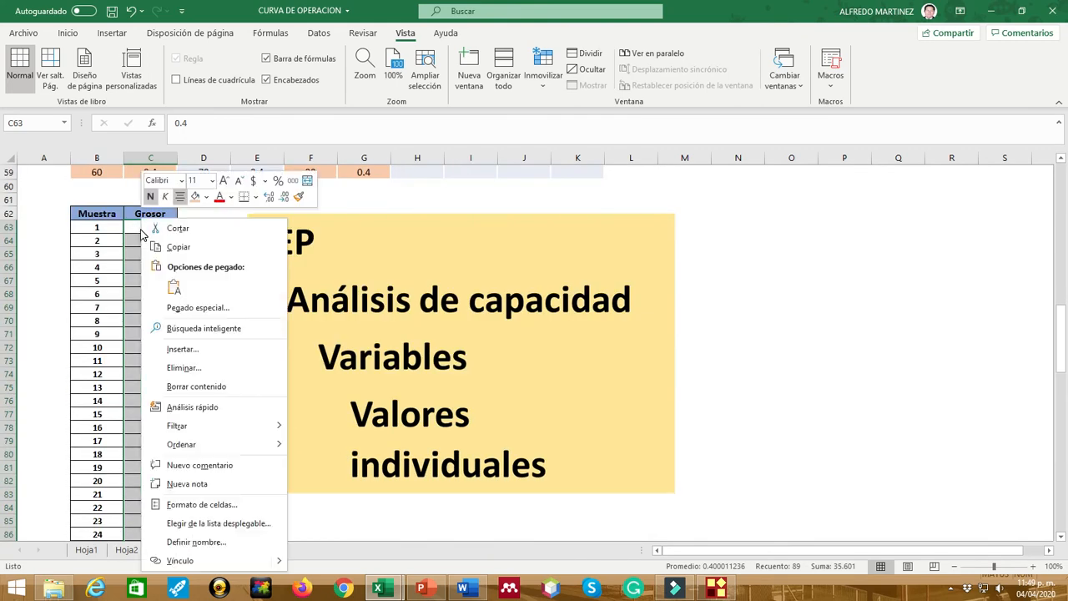
pyautogui.click(179, 247)
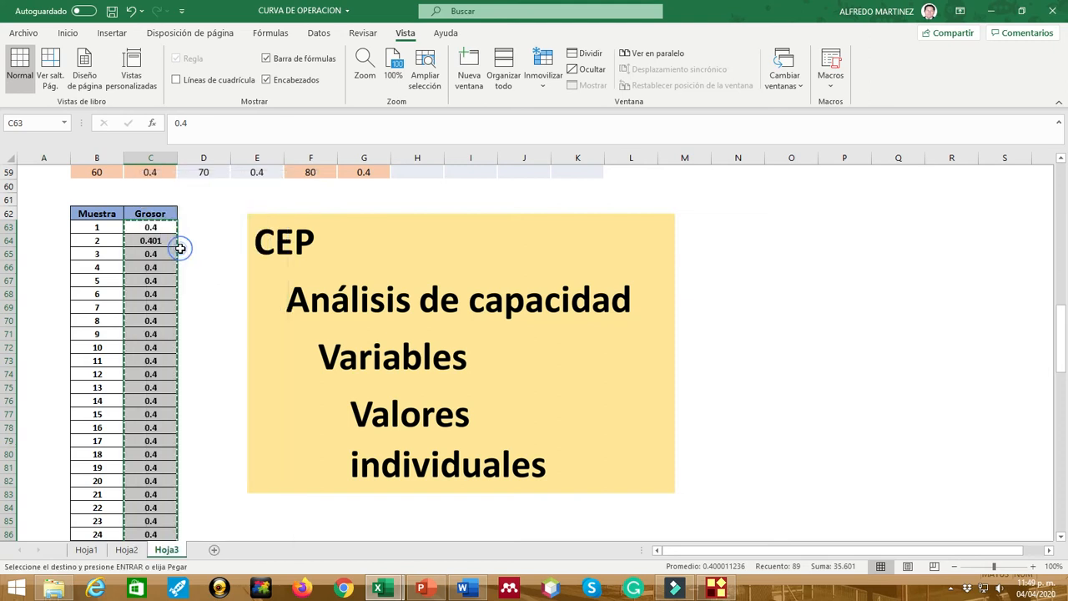
# Switch to STATGRAPHICS and paste the copied thickness values into Col_1 of the data sheet, starting at row 1
pyautogui.click(717, 589)
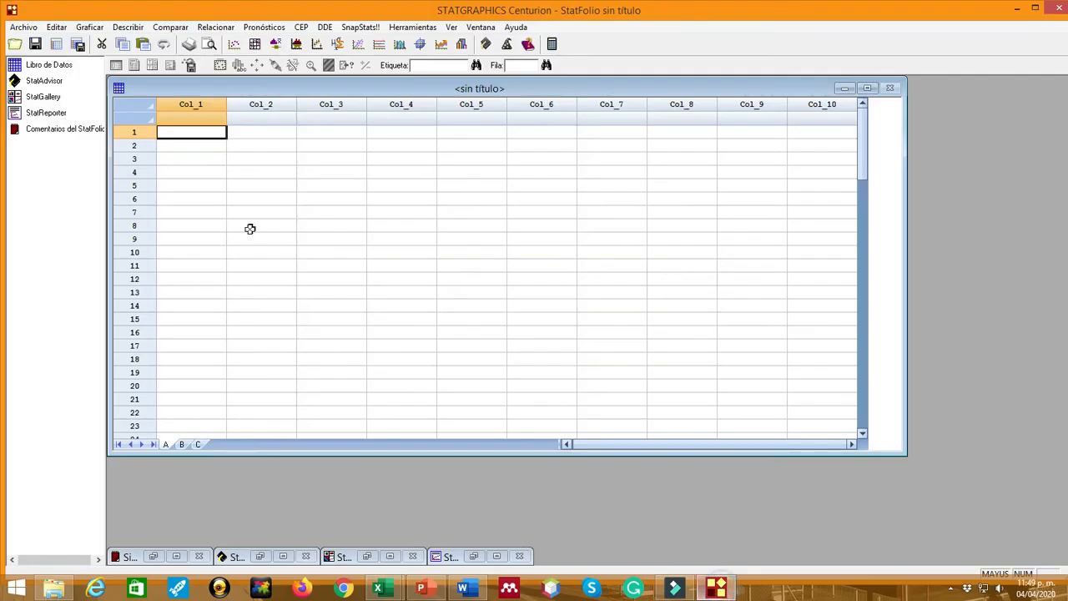
pyautogui.rightClick(199, 136)
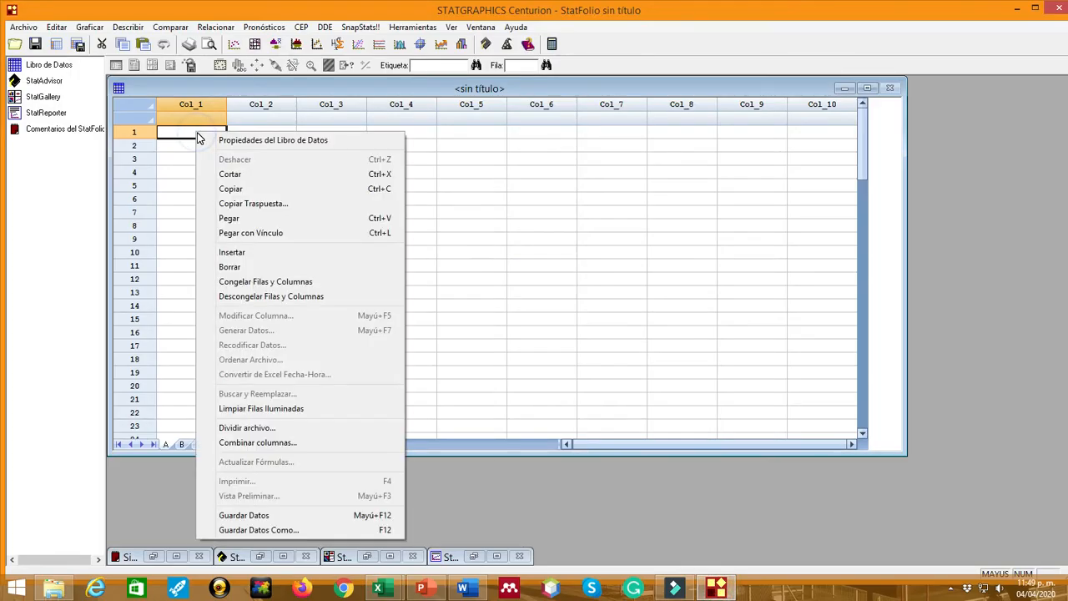
pyautogui.click(225, 218)
pyautogui.click(212, 210)
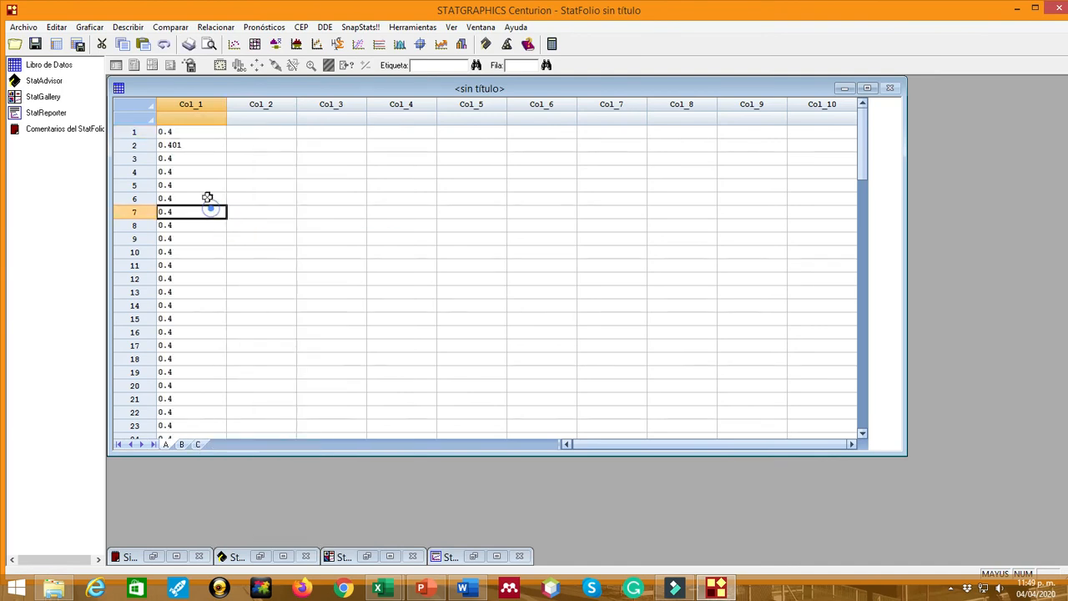
# Rename the column of pasted thickness values as Grosor, keeping the numeric type
pyautogui.doubleClick(197, 103)
pyautogui.click(466, 216)
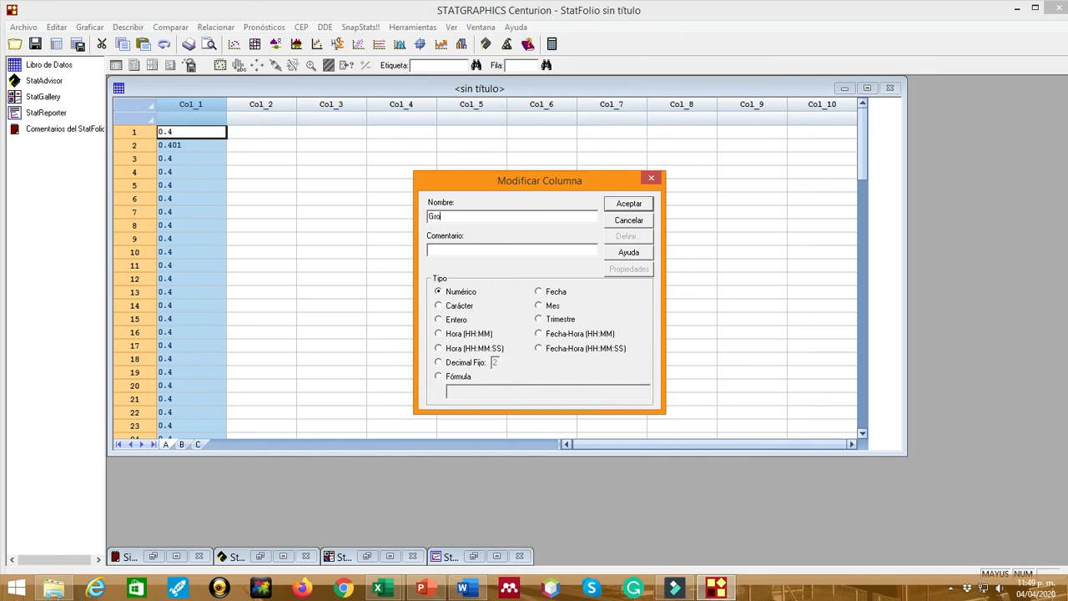
pyautogui.click(617, 203)
pyautogui.click(422, 217)
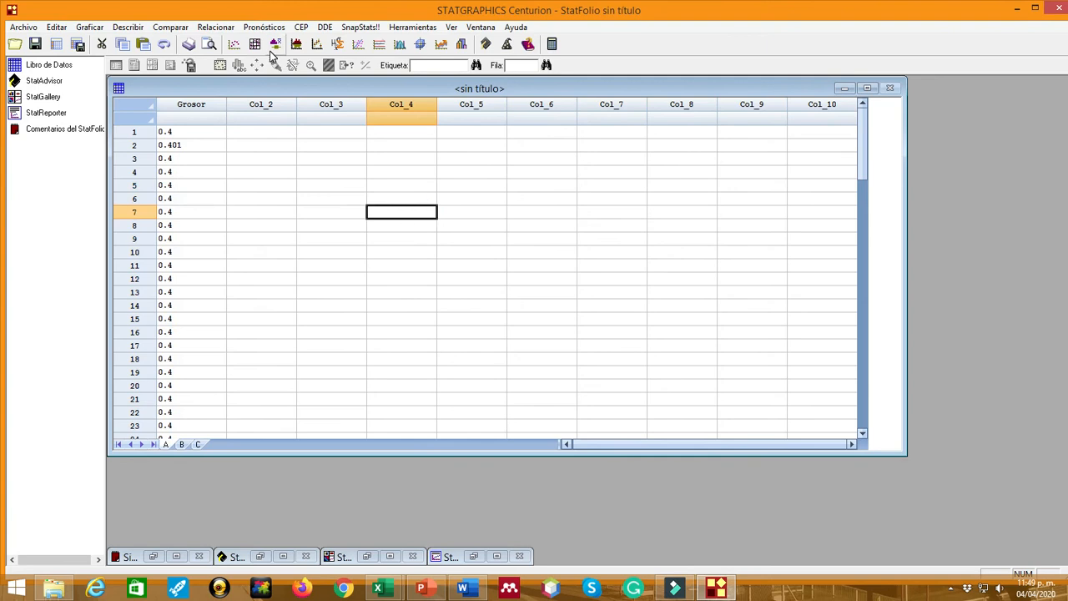
# Start a variables process capability analysis for individual values and assign Grosor as its data
pyautogui.click(304, 34)
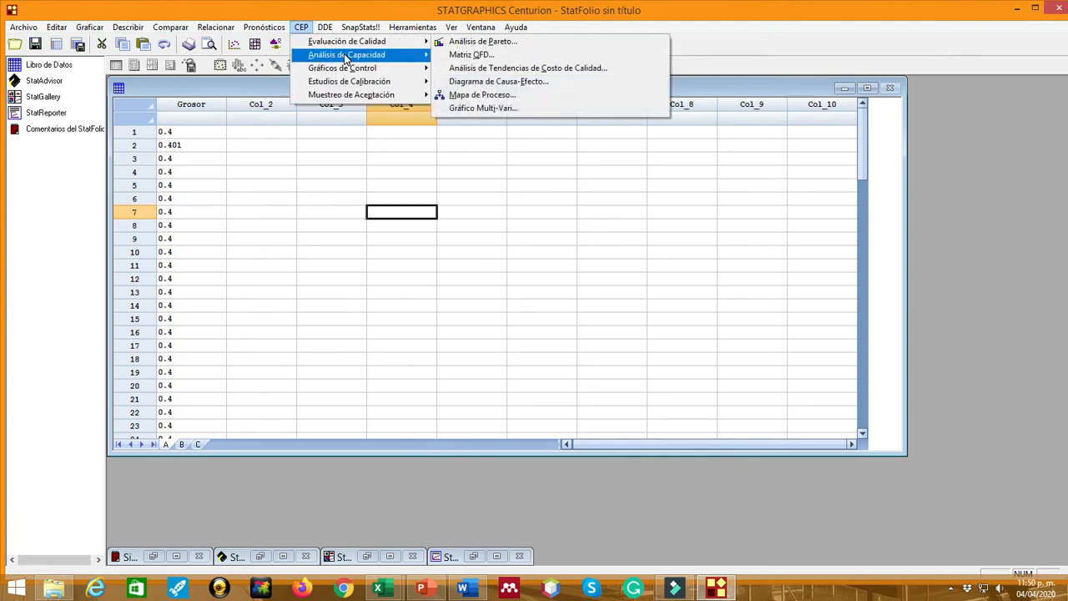
pyautogui.moveTo(475, 57)
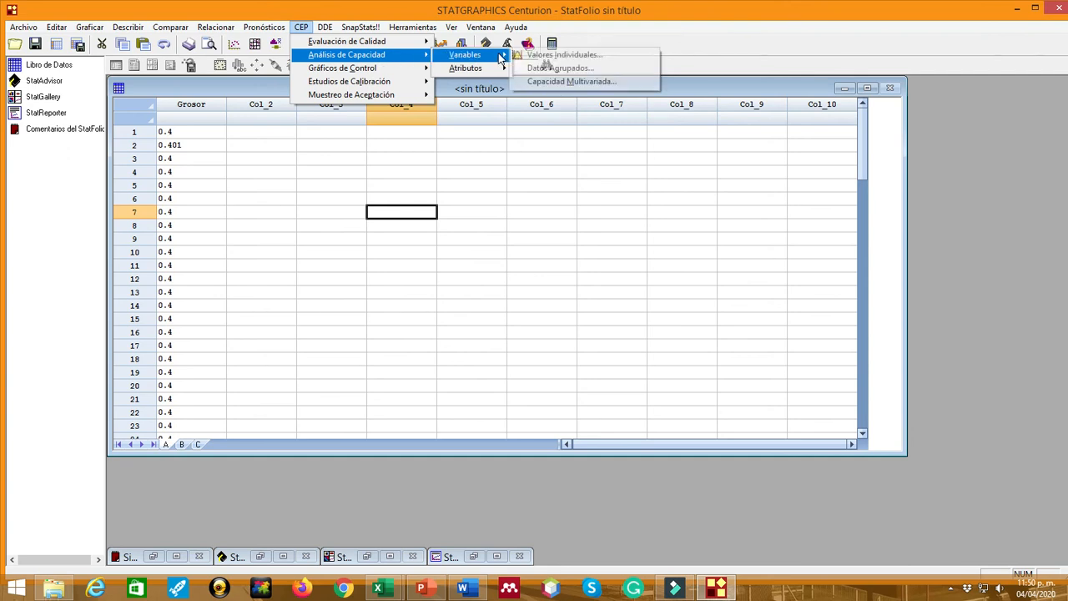
pyautogui.click(566, 55)
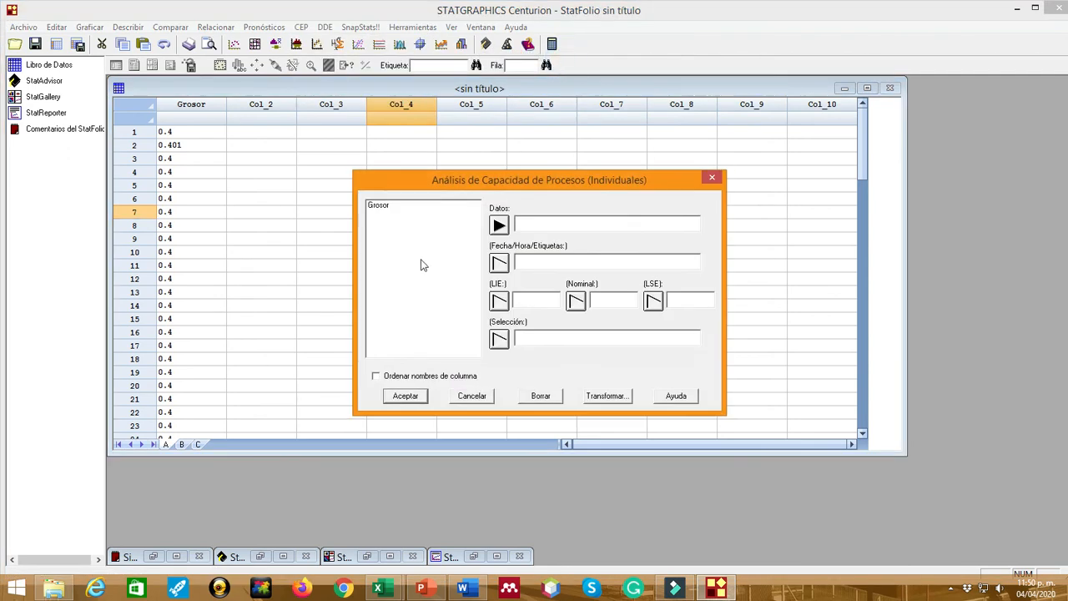
pyautogui.click(389, 215)
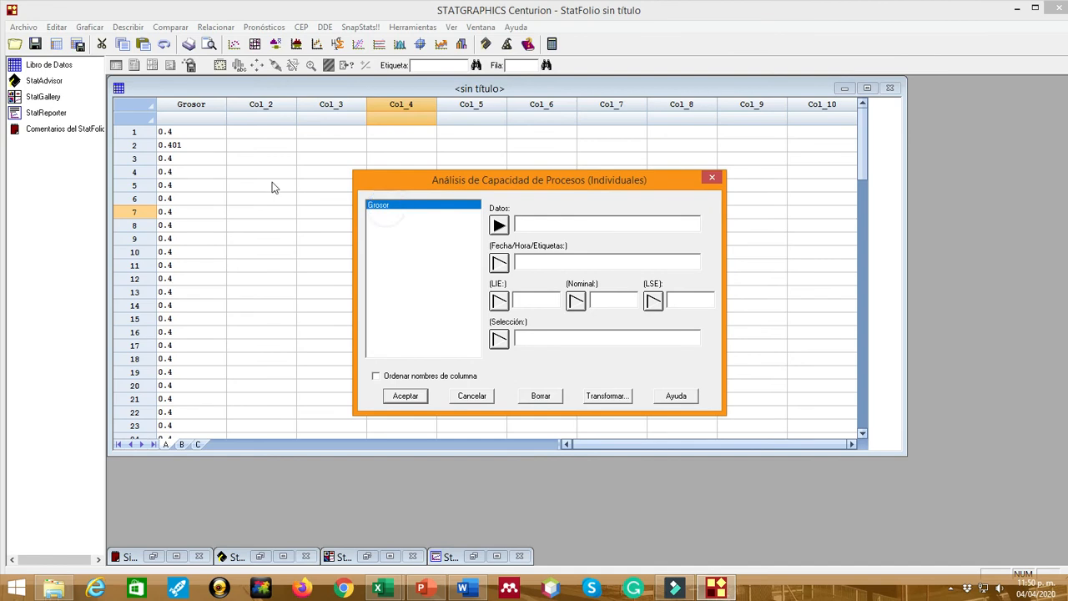
pyautogui.click(499, 226)
pyautogui.click(536, 299)
pyautogui.click(619, 302)
pyautogui.click(685, 299)
# Switch to the CURVA DE OPERACION workbook in Excel and highlight the specification limits 0.415 and 0.395 in the problem text
pyautogui.click(378, 588)
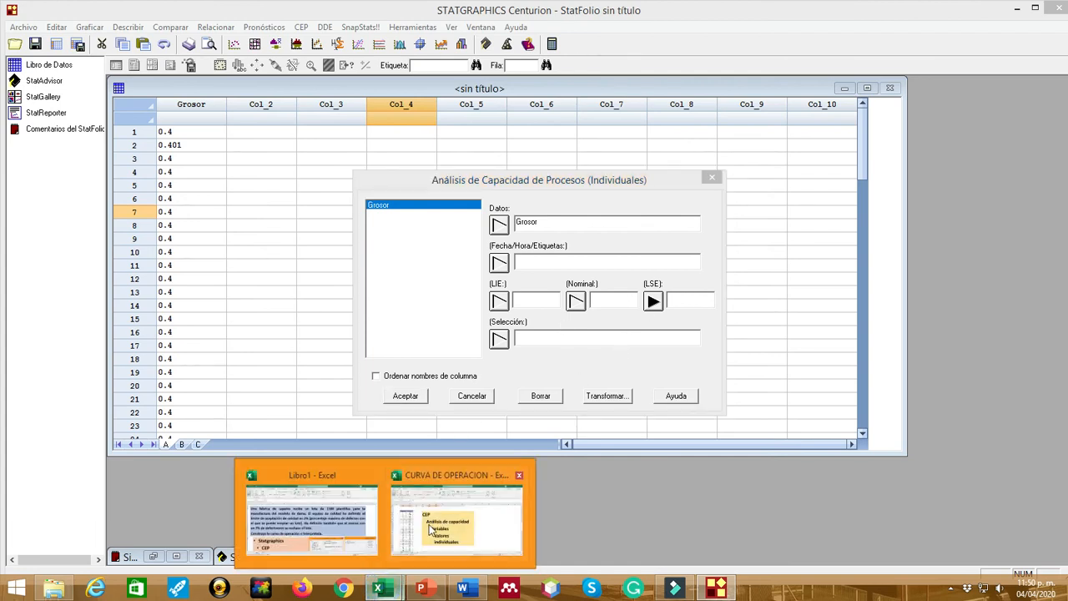
pyautogui.click(454, 522)
pyautogui.scroll(15, 393, 283)
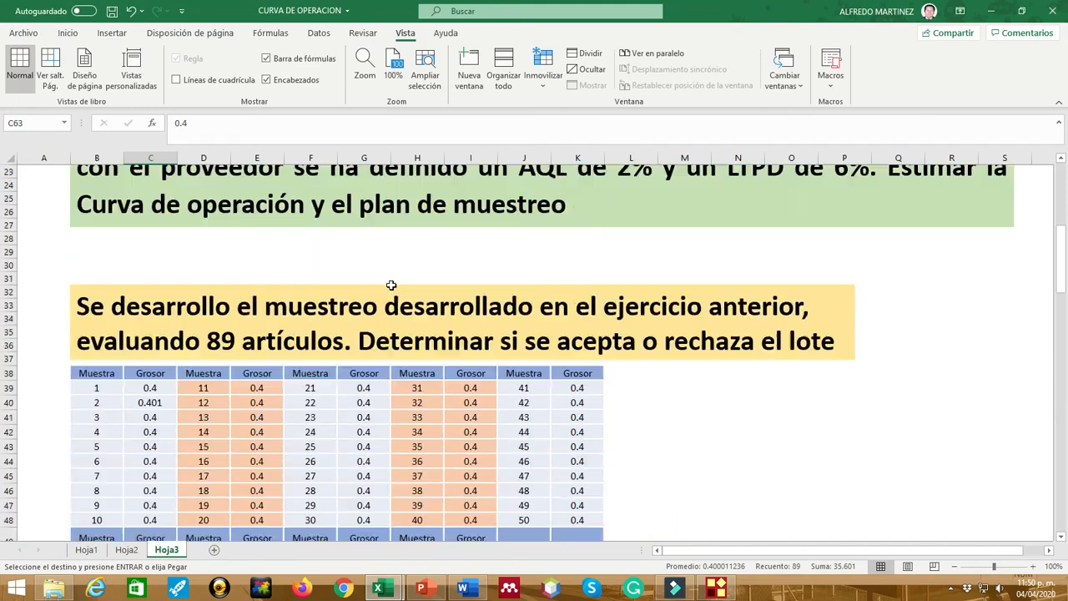
pyautogui.scroll(-5, 392, 286)
pyautogui.scroll(4, 392, 286)
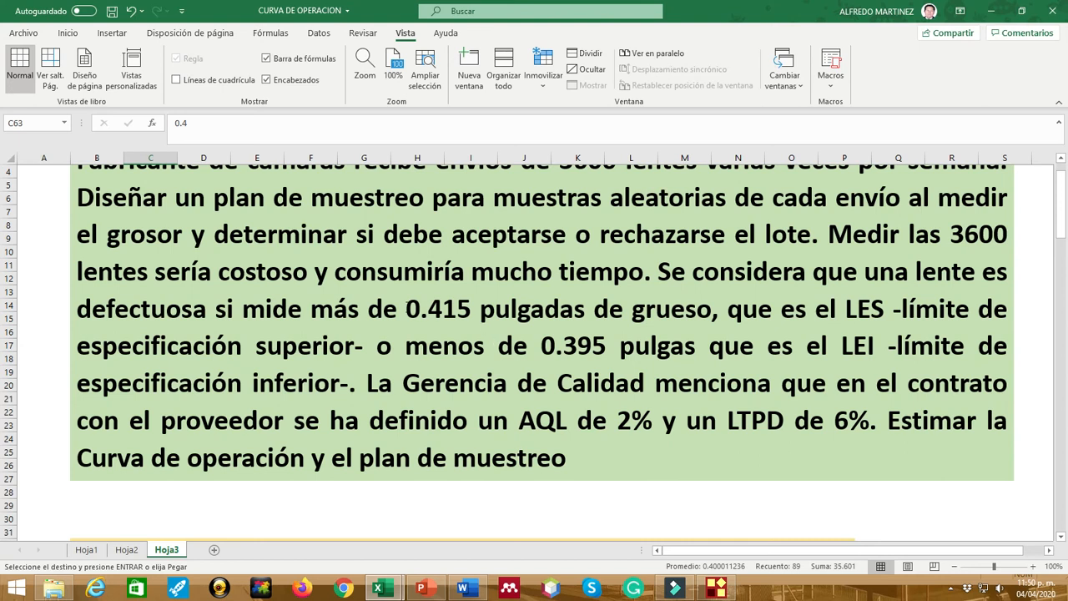
pyautogui.moveTo(406, 309); pyautogui.dragTo(472, 315)
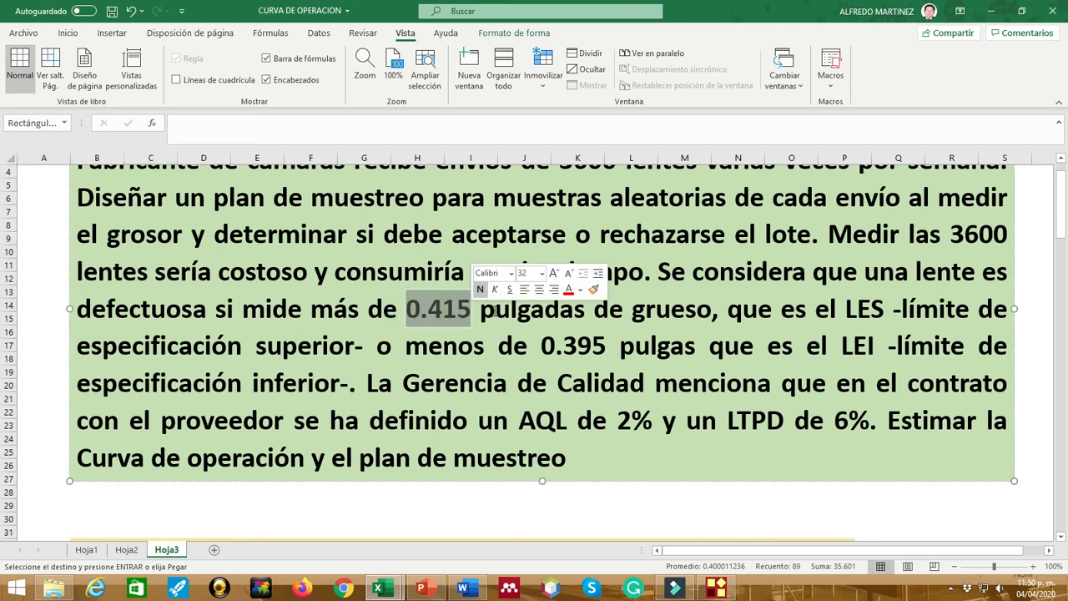
pyautogui.moveTo(542, 346); pyautogui.dragTo(607, 360)
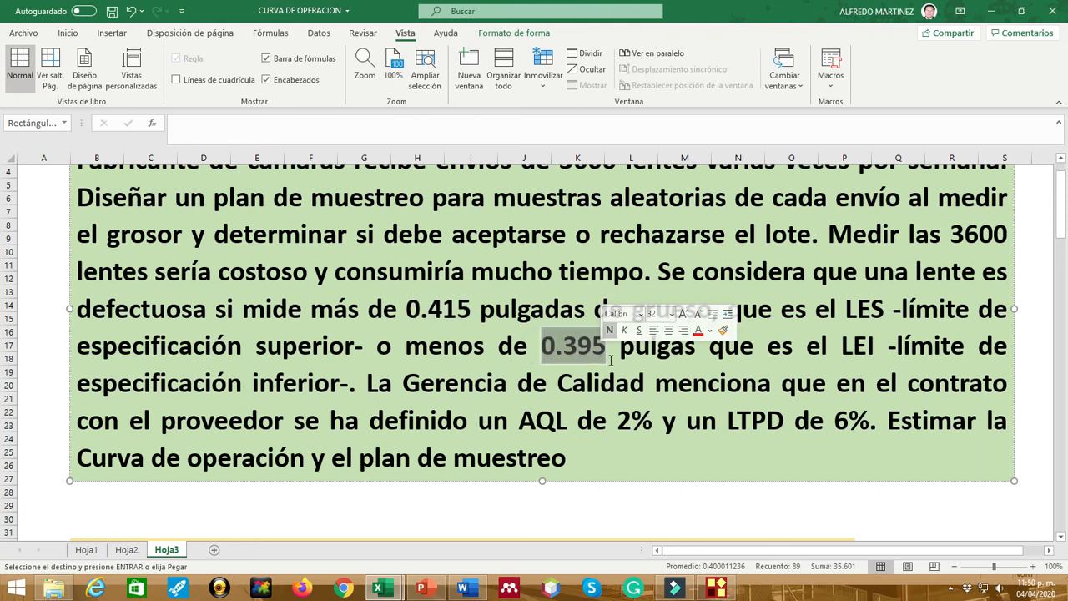
pyautogui.click(607, 360)
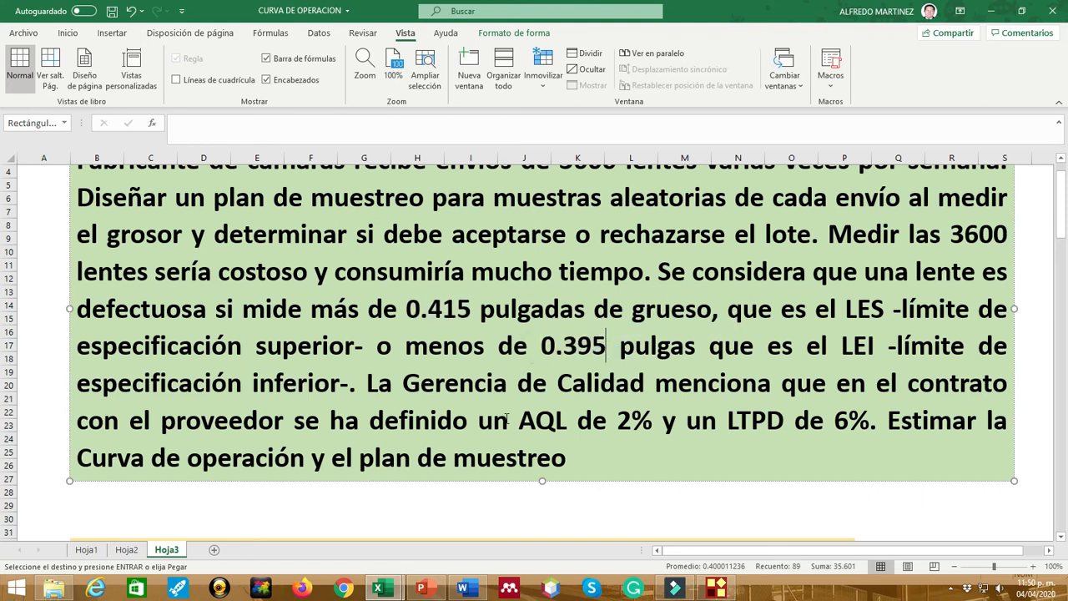
# Calculate the nominal thickness in cell F28 with the formula =(0.415+0.395)/2
pyautogui.click(333, 494)
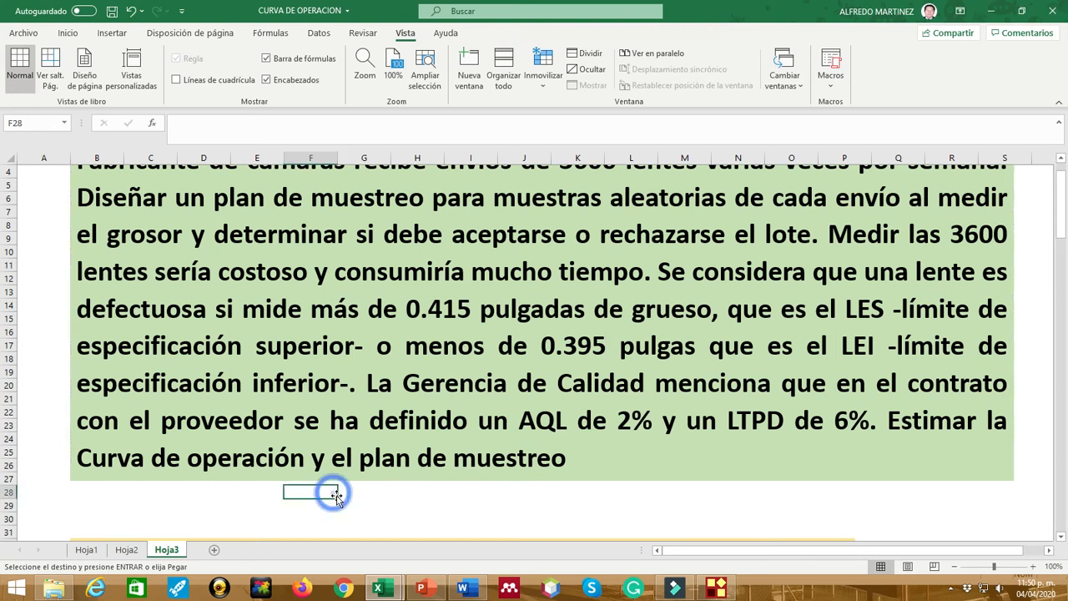
pyautogui.write('=')
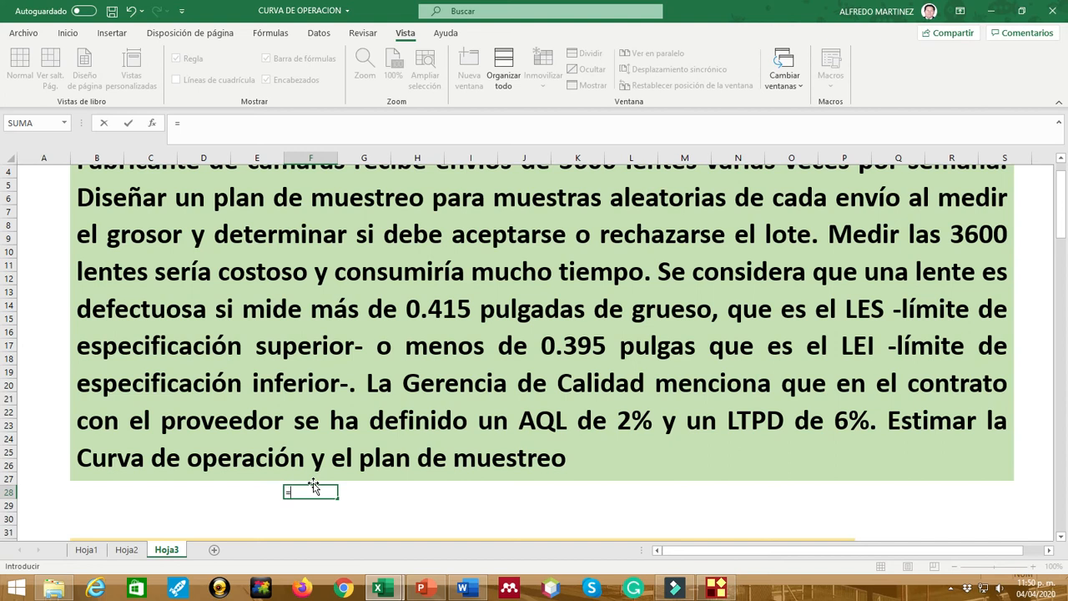
pyautogui.write('0.415+0.395')
pyautogui.click(179, 123)
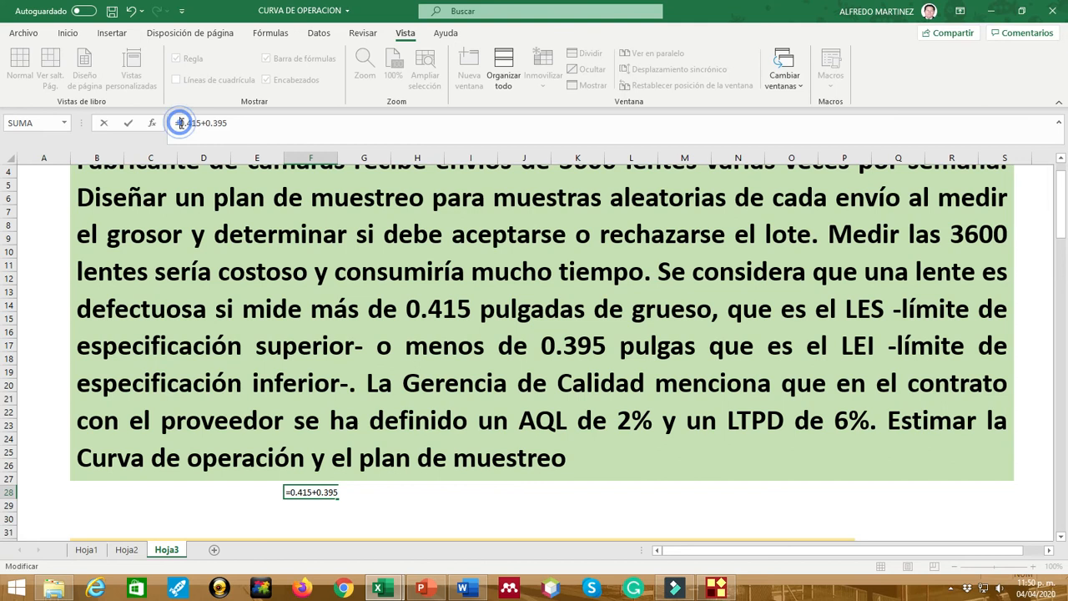
pyautogui.write('(')
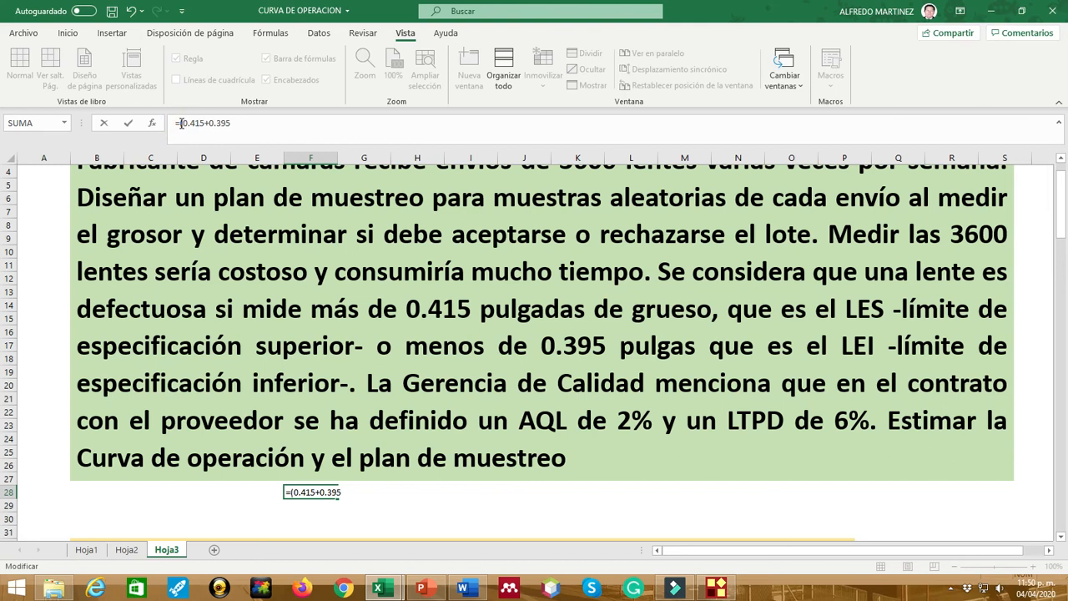
pyautogui.click(236, 124)
pyautogui.write(')/2')
pyautogui.press('Return')
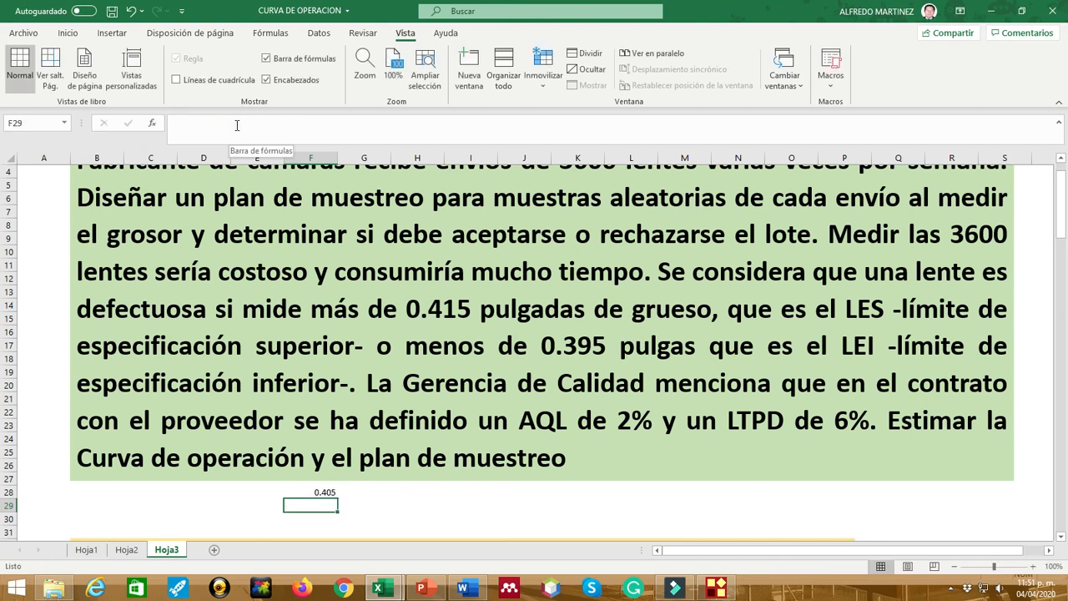
pyautogui.click(377, 508)
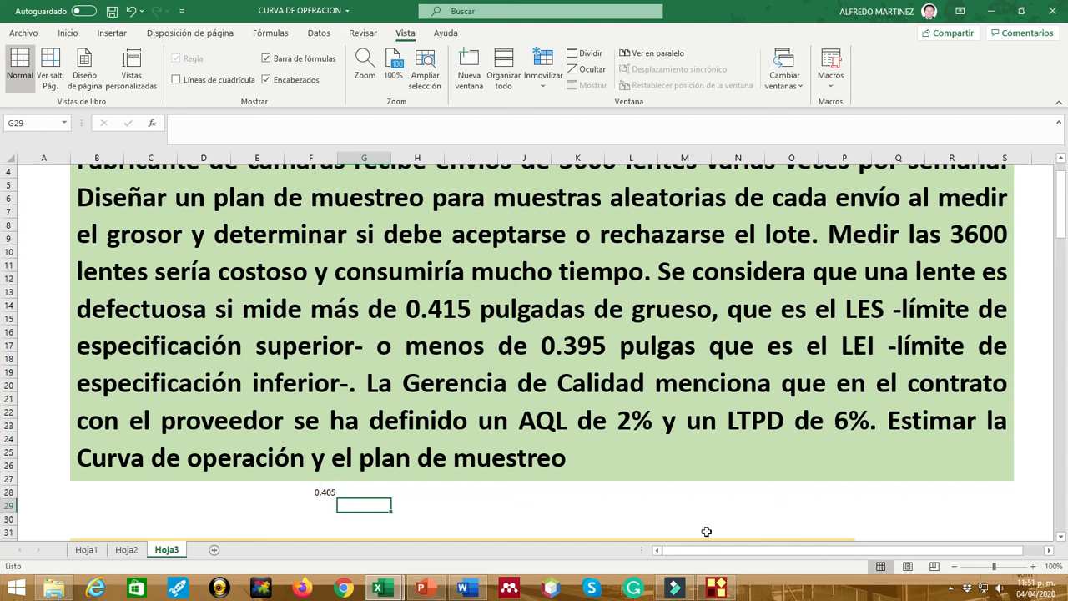
# Switch to STATGRAPHICS, set the capability analysis LIE to 0.395, nominal to 0.405 and LSE to 0.415, and accept the data entry
pyautogui.click(714, 588)
pyautogui.click(549, 302)
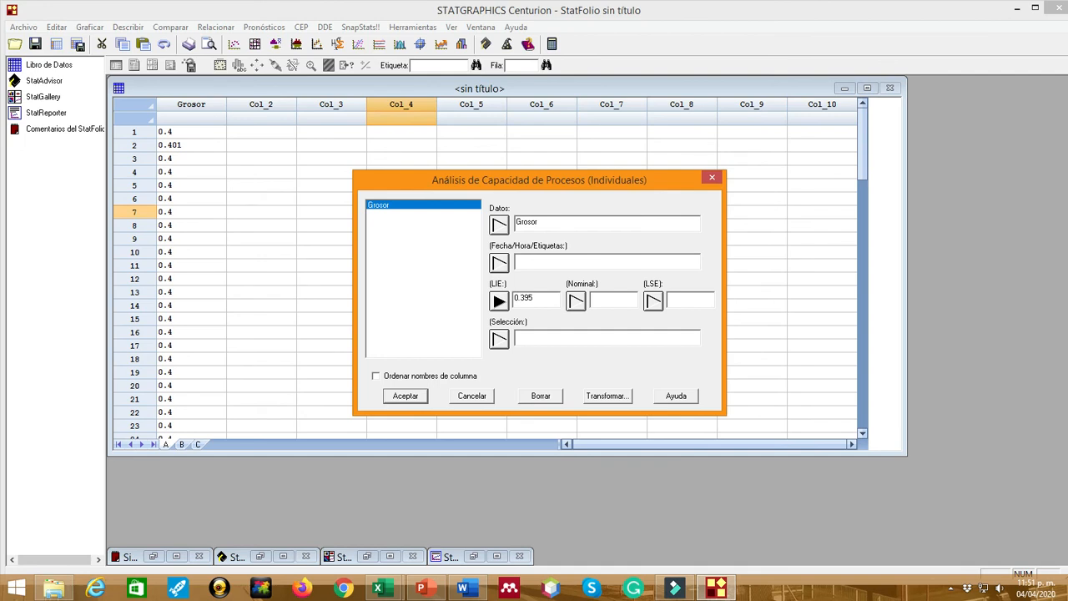
pyautogui.click(604, 298)
pyautogui.click(700, 304)
pyautogui.write('0.415')
pyautogui.click(578, 223)
pyautogui.click(405, 396)
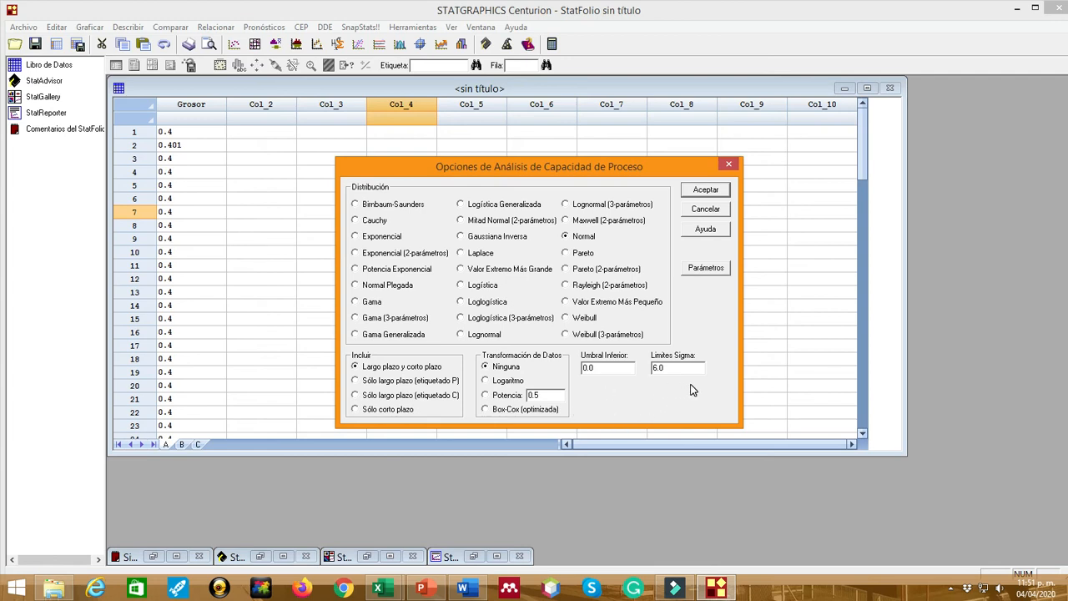
# Run the capability analysis with the Normal distribution, no transformation and 6.0 sigma limits, including the analysis summary, capability indices and capability plot
pyautogui.click(673, 368)
pyautogui.click(657, 388)
pyautogui.click(705, 189)
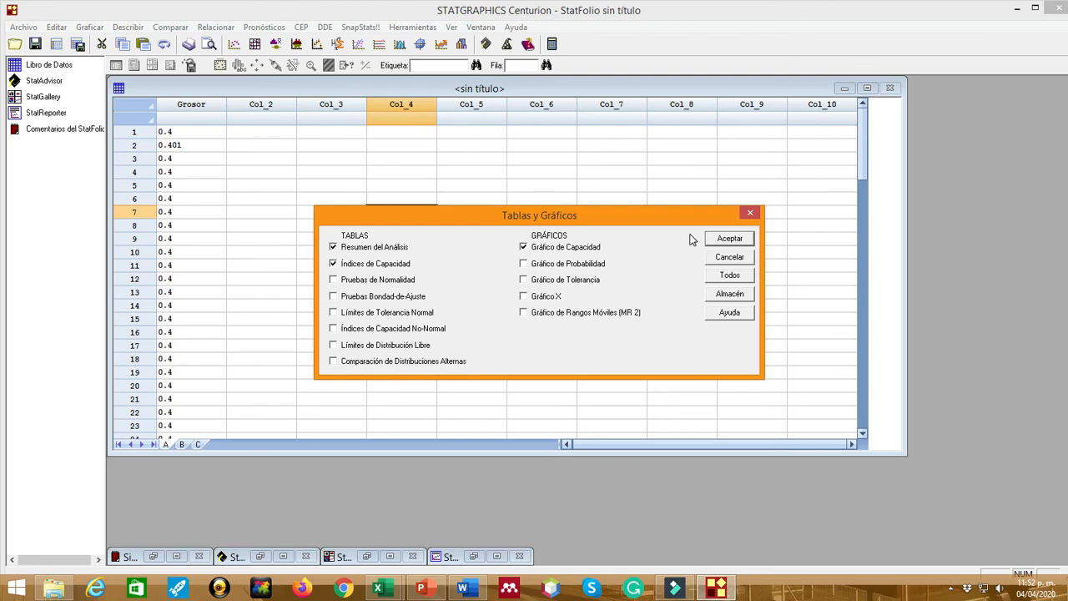
pyautogui.click(728, 242)
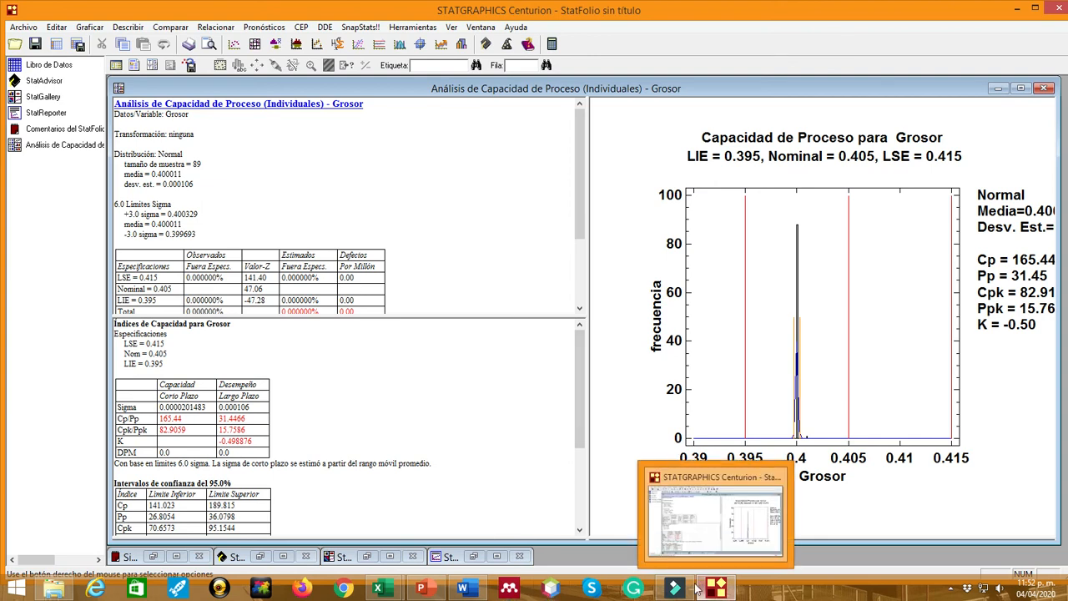
# Switch to the CURVA DE OPERACION workbook in Excel and review the 89-item thickness table and the lens sampling problem statement
pyautogui.moveTo(715, 590)
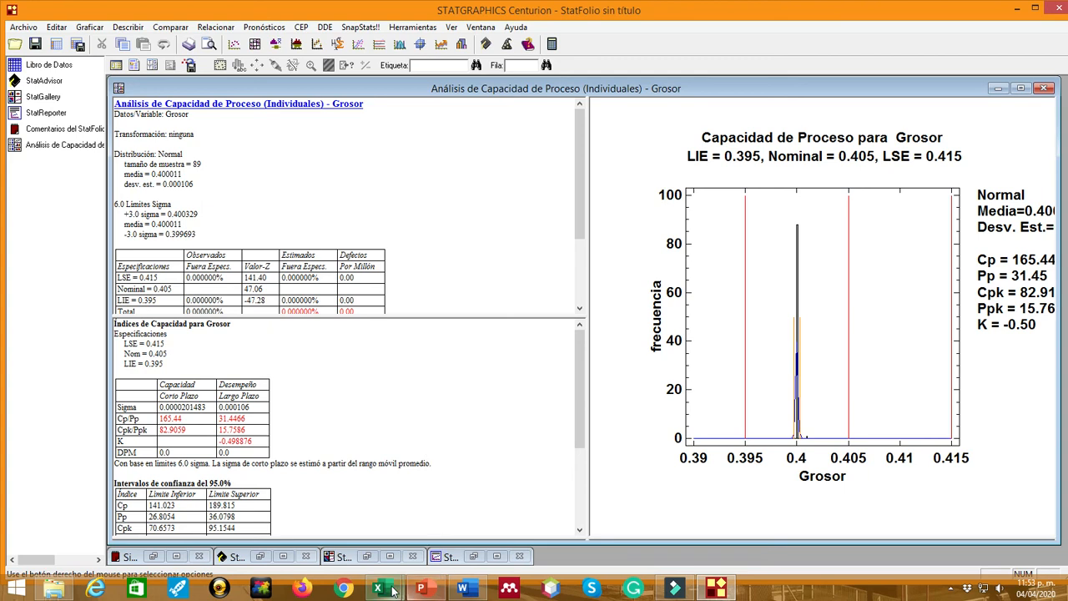
pyautogui.moveTo(392, 590)
pyautogui.click(457, 511)
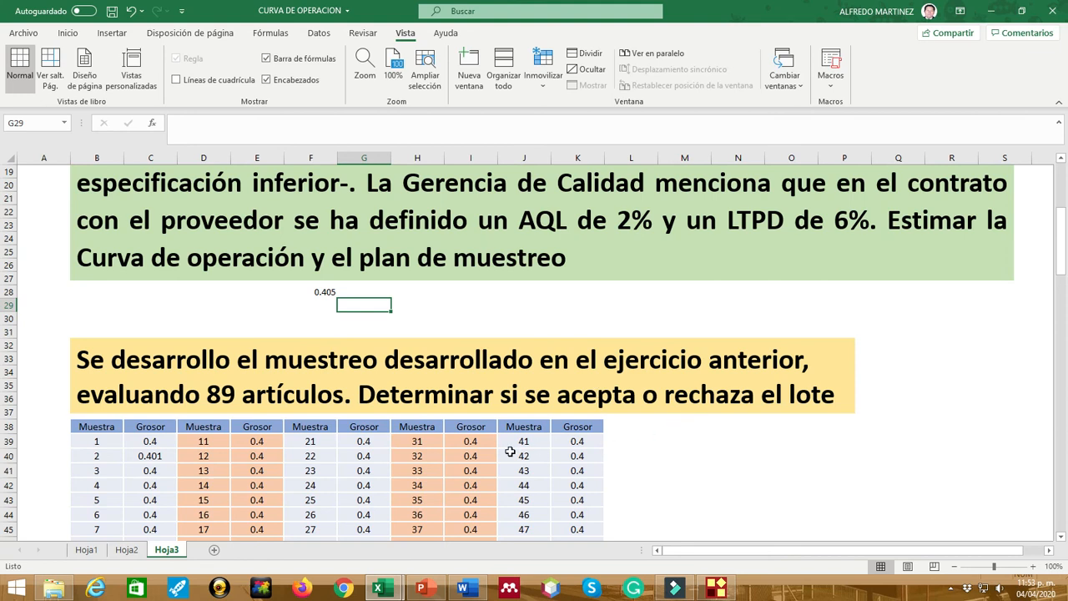
pyautogui.scroll(-4, 489, 449)
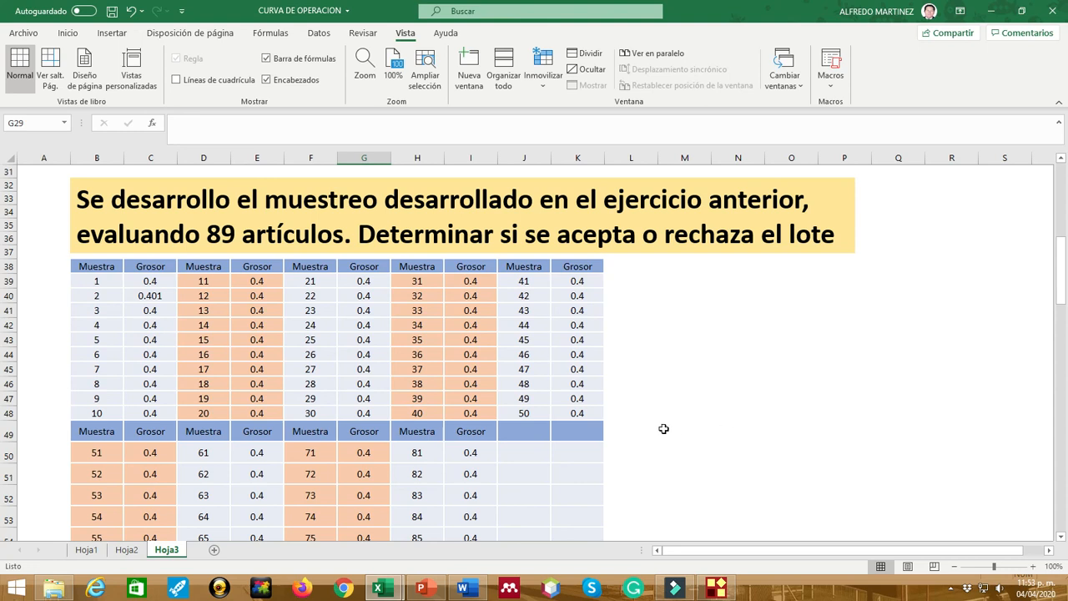
pyautogui.scroll(3, 595, 452)
pyautogui.scroll(2, 595, 453)
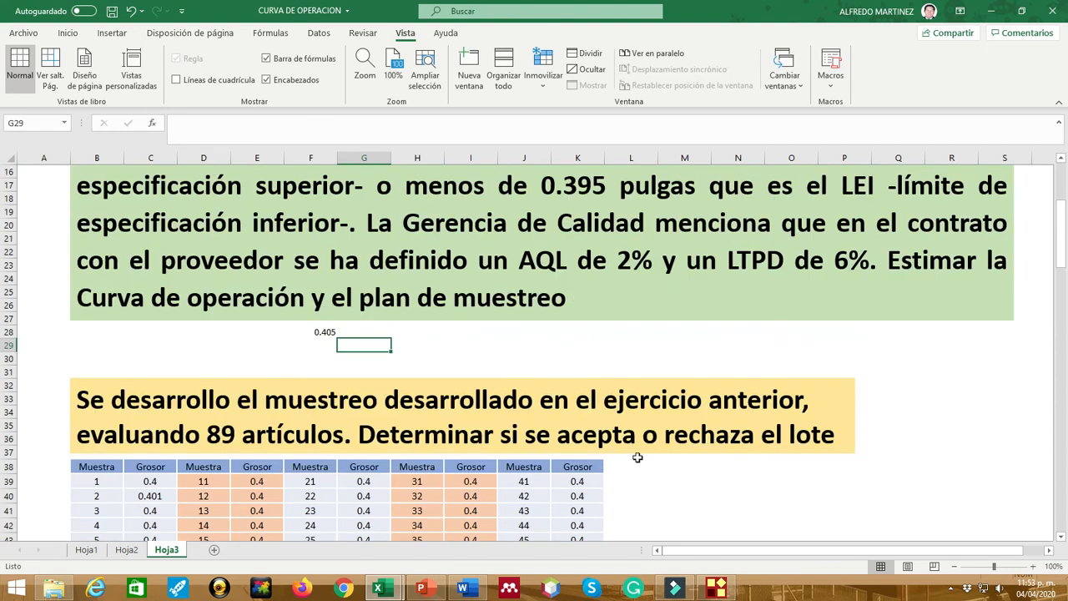
pyautogui.scroll(-10, 672, 464)
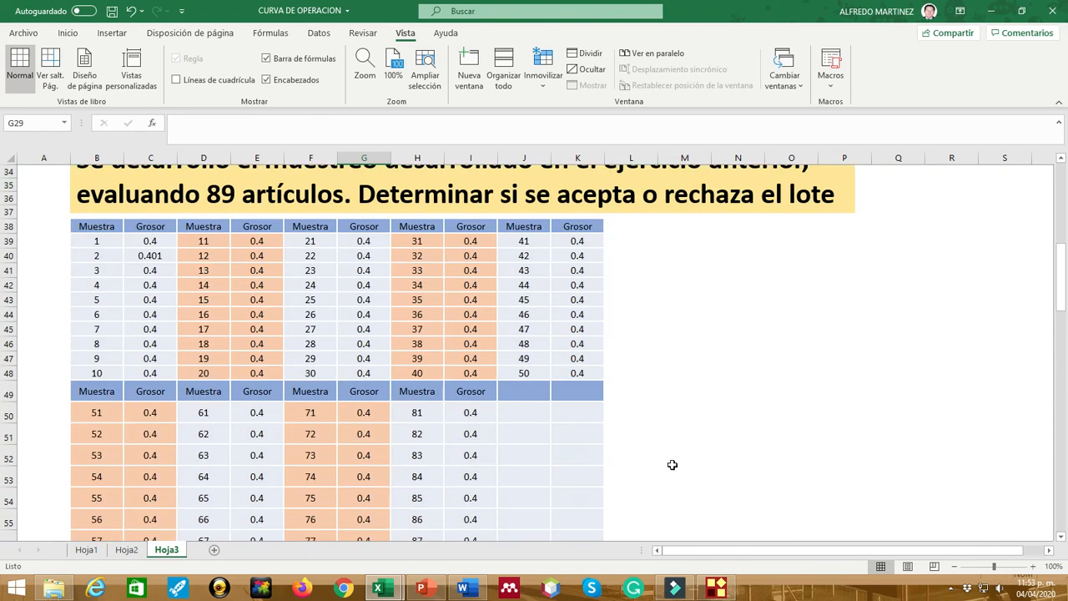
pyautogui.scroll(-4, 444, 442)
pyautogui.scroll(4, 441, 445)
pyautogui.scroll(15, 441, 444)
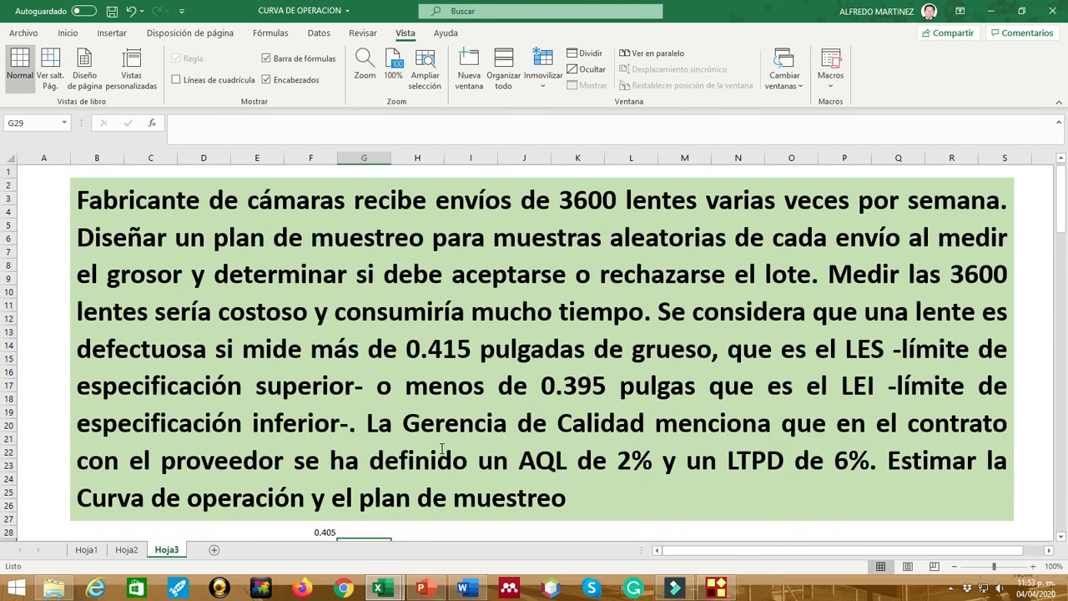